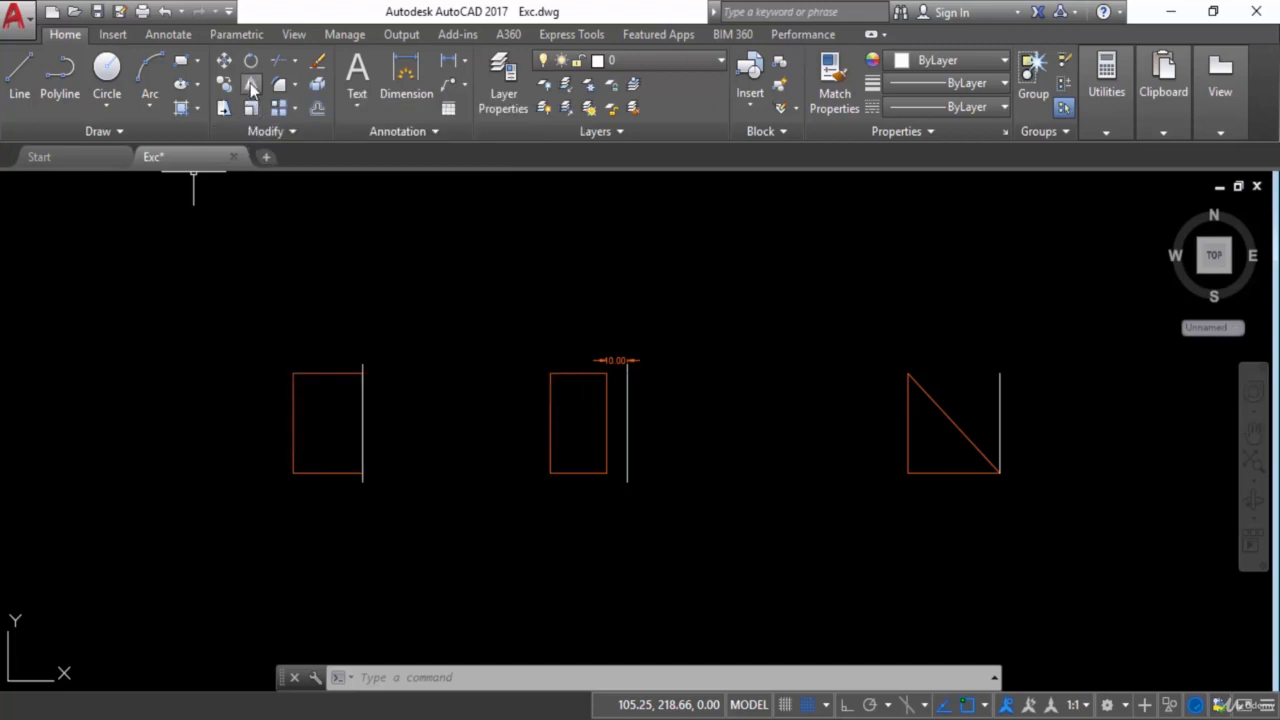
- Mirror the leftmost rectangle about the vertical line on its right edge, keeping the source object
left_click(251, 86)
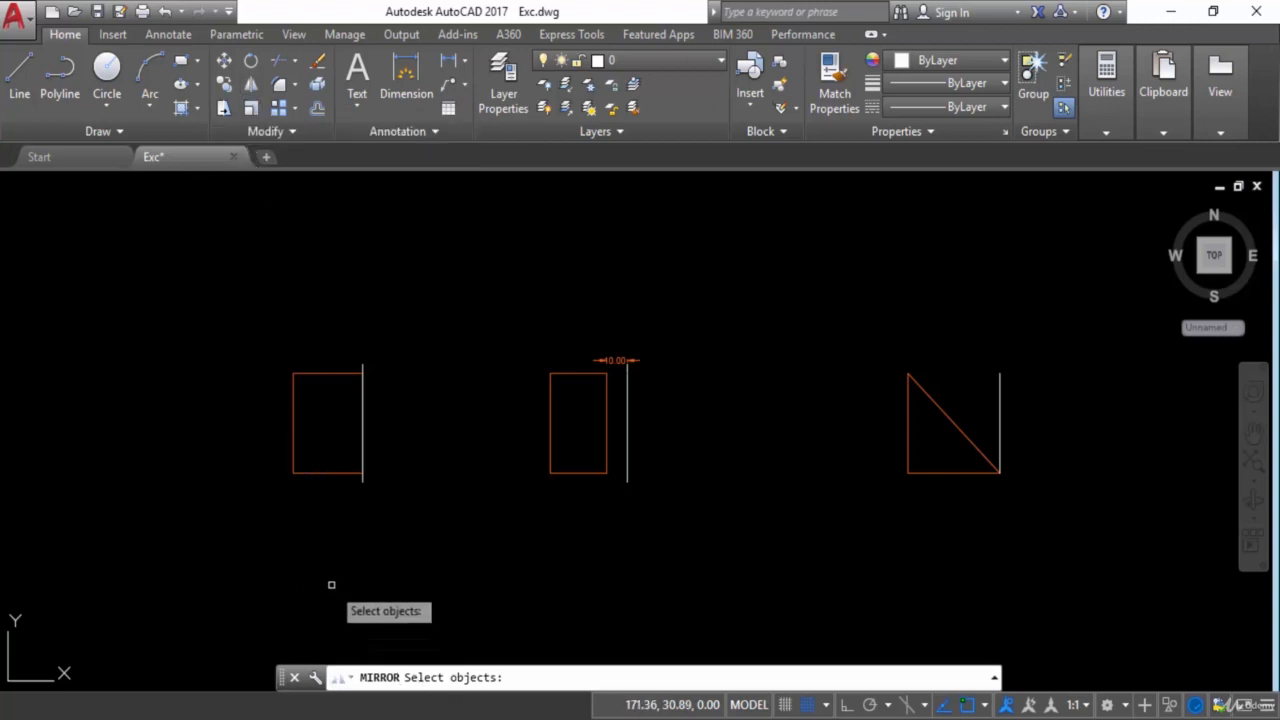
key("Escape")
type("mi")
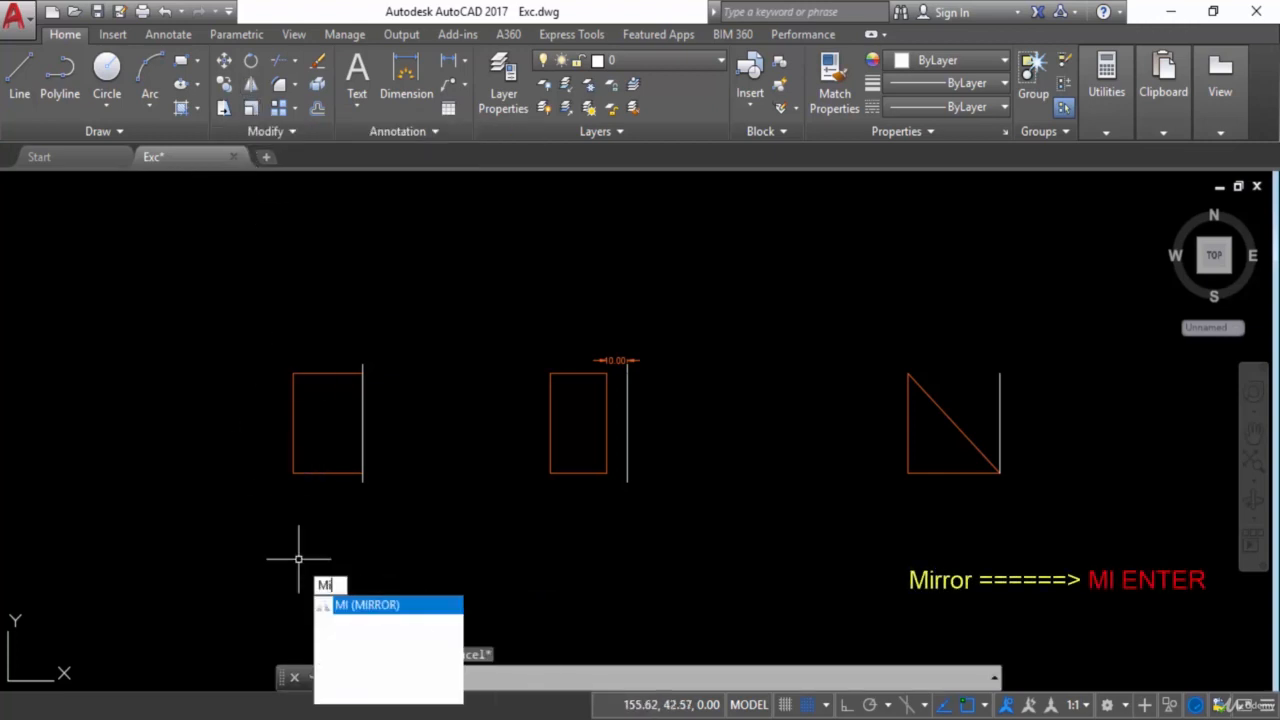
key("Return")
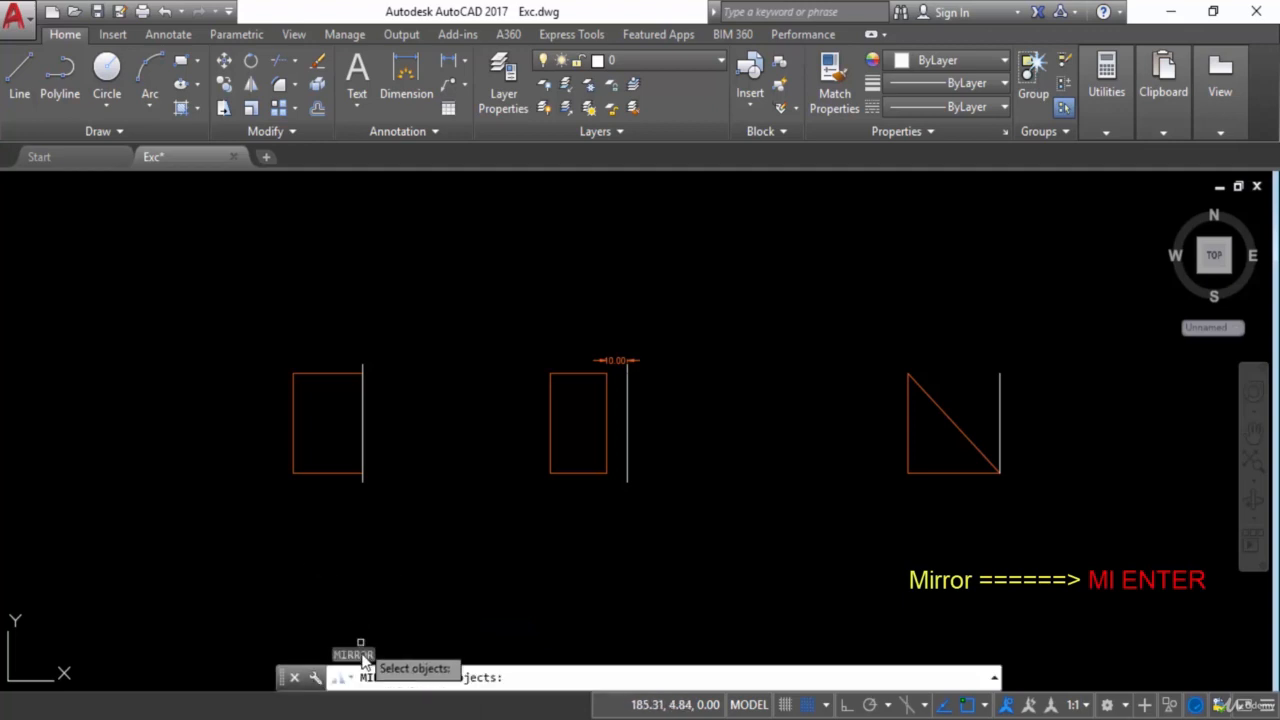
left_click(324, 372)
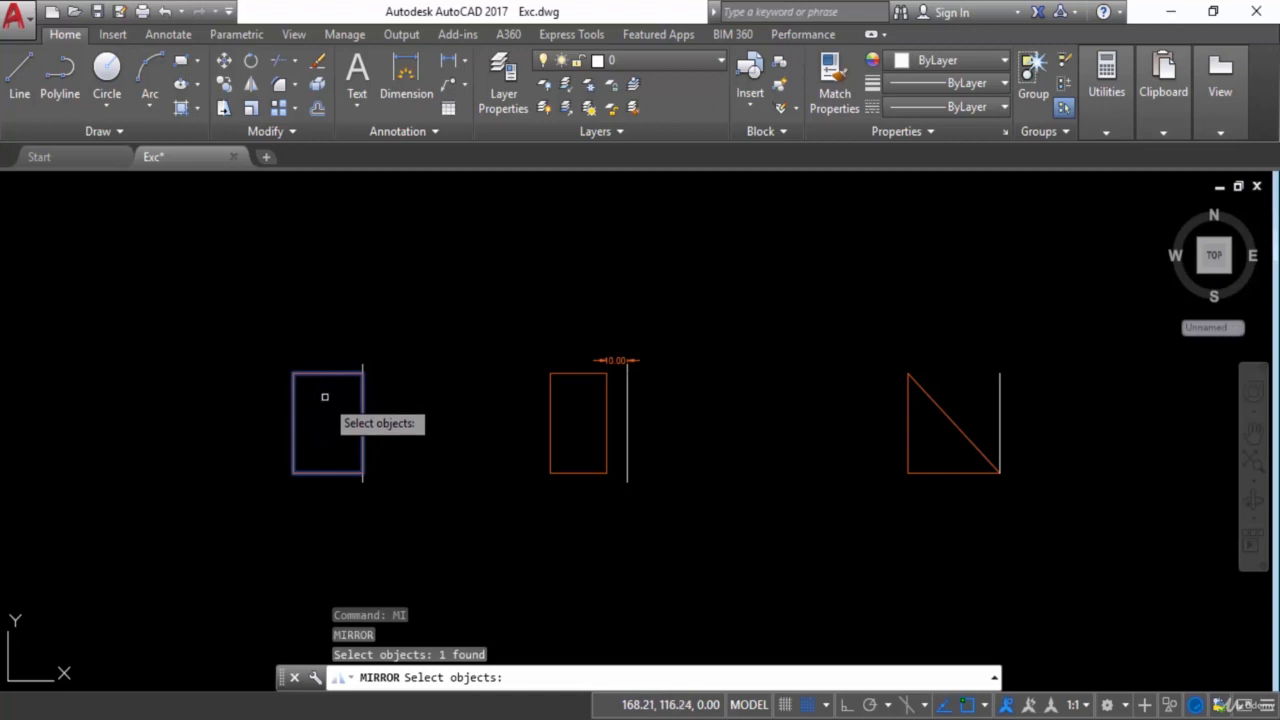
key("Return")
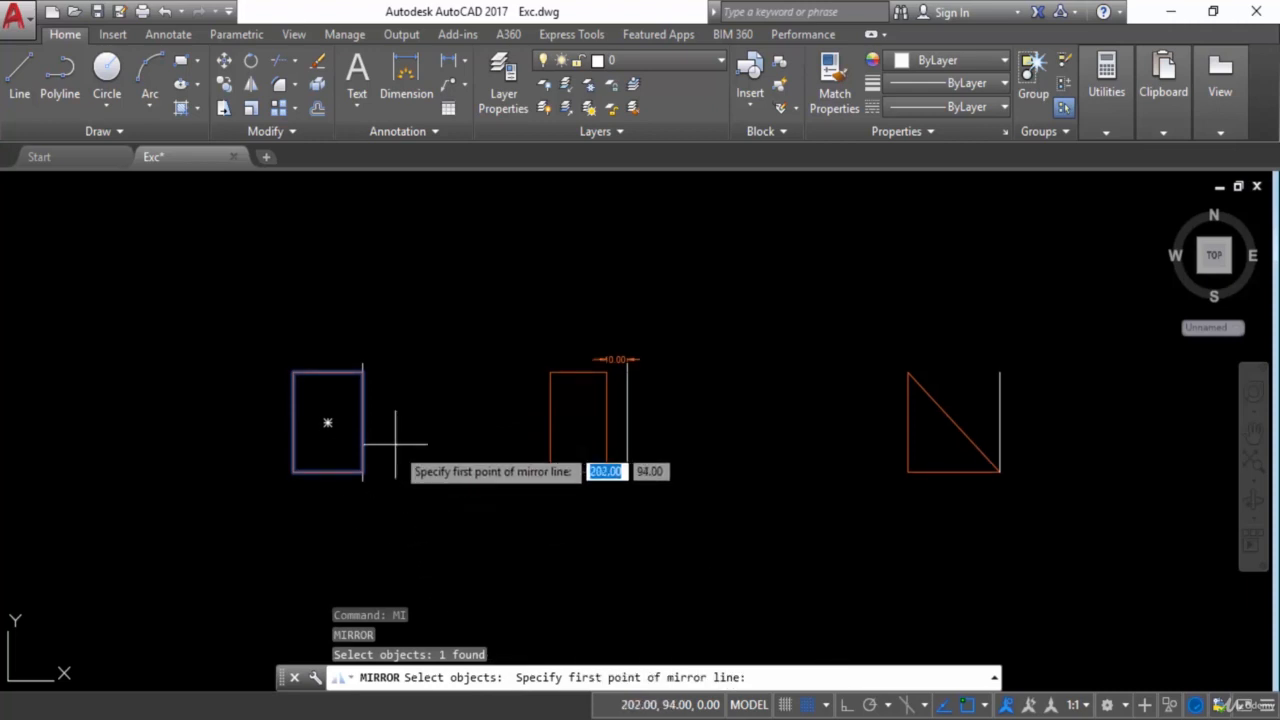
scroll(377, 381, "up", 2)
middle_click_drag(377, 381, 447, 330)
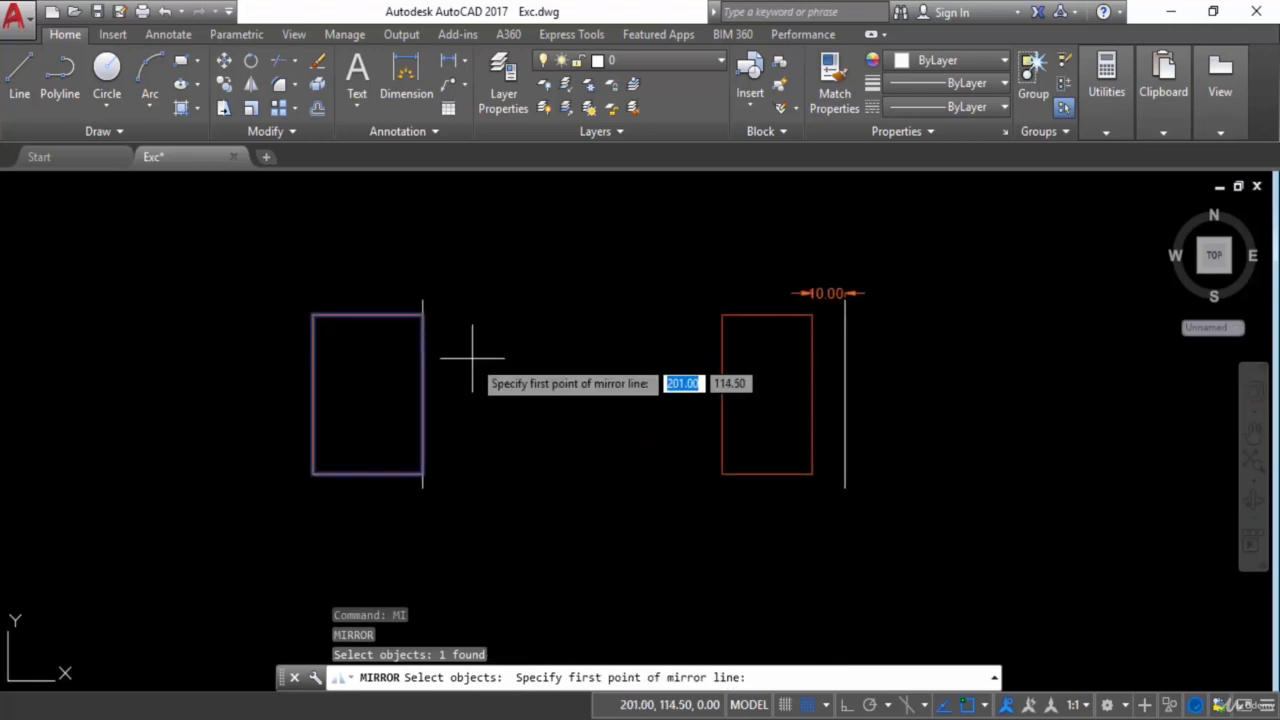
left_click(424, 297)
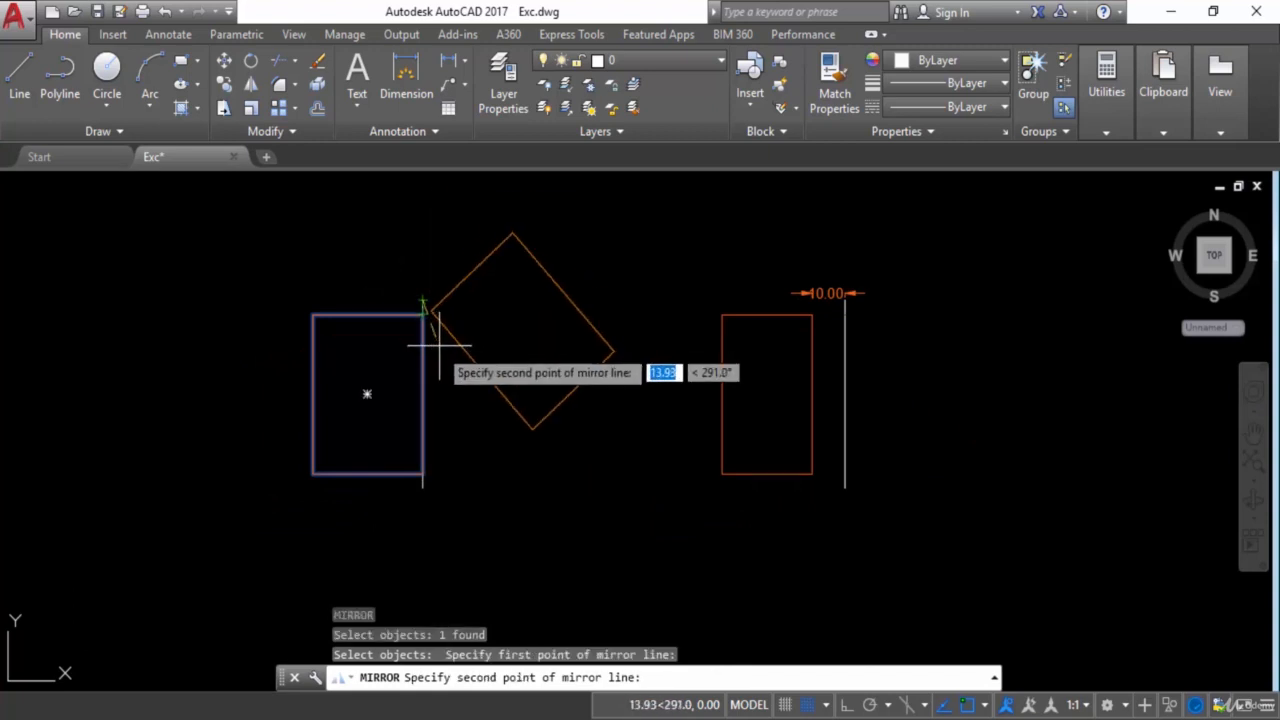
left_click(423, 488)
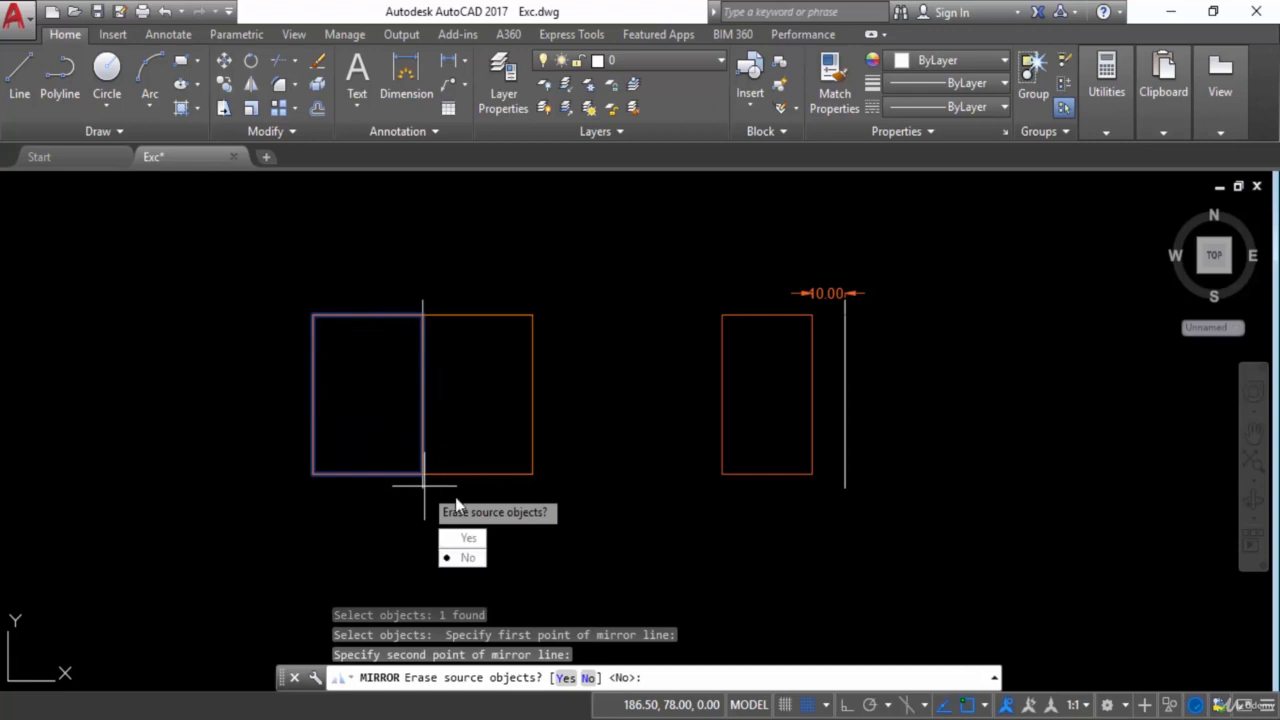
left_click(468, 558)
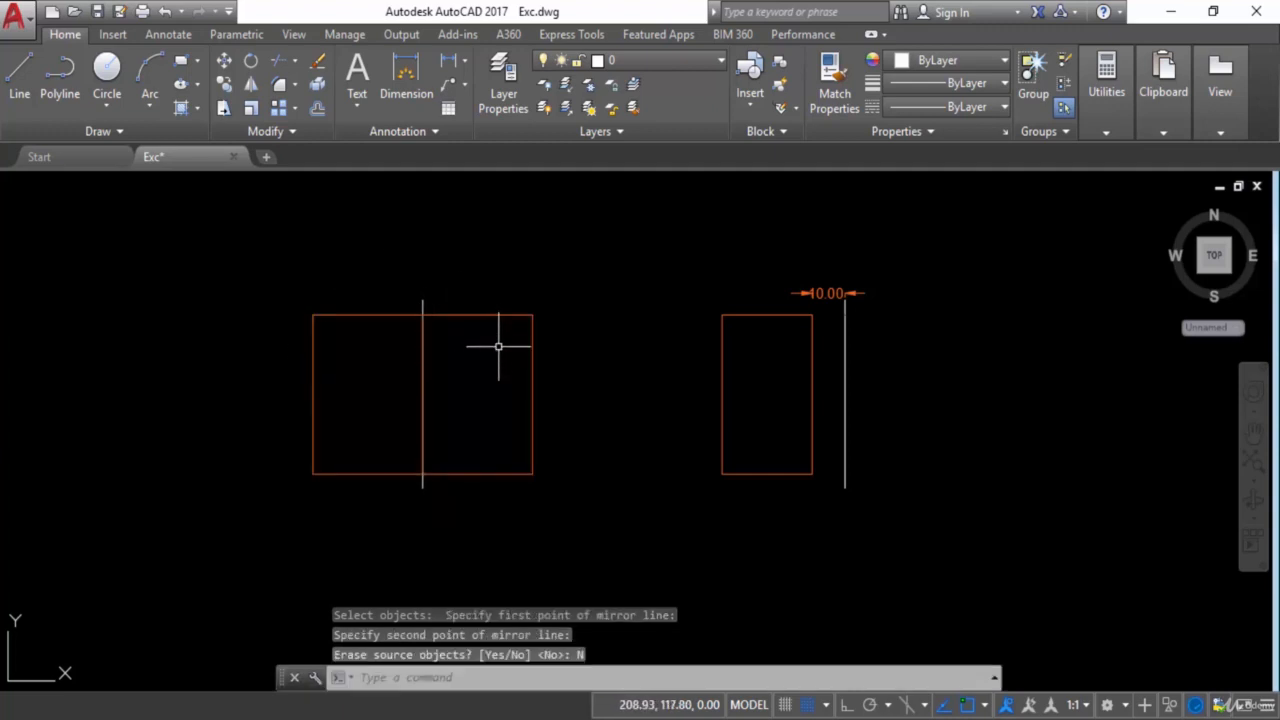
- Mirror the middle rectangle about the separate vertical line beside it, keeping the source object
middle_click_drag(743, 386, 543, 394)
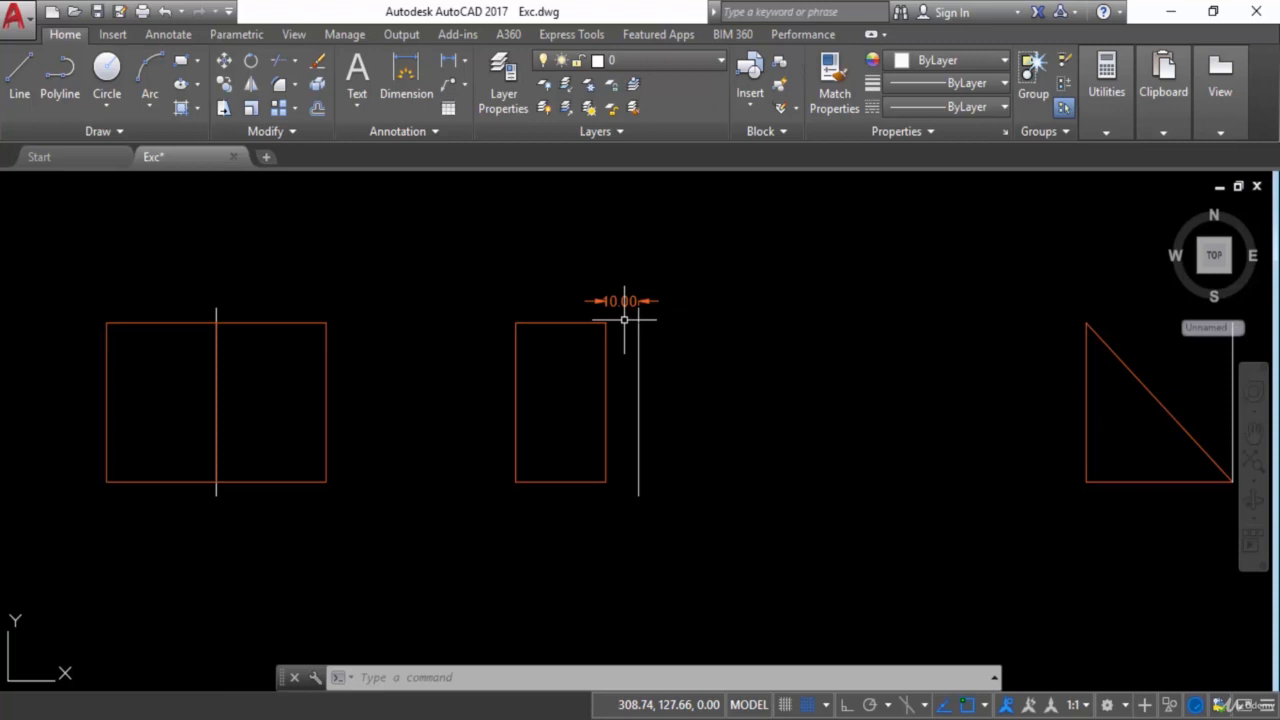
key("Escape")
type("mi")
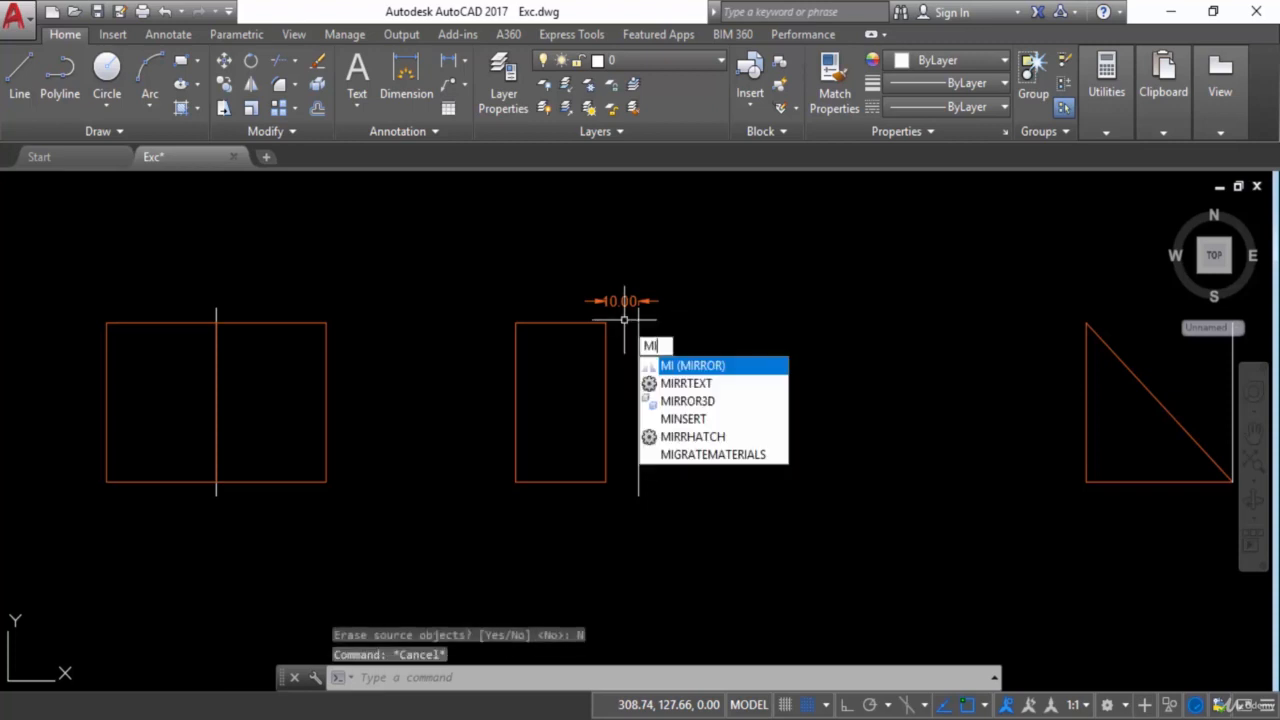
key("Return")
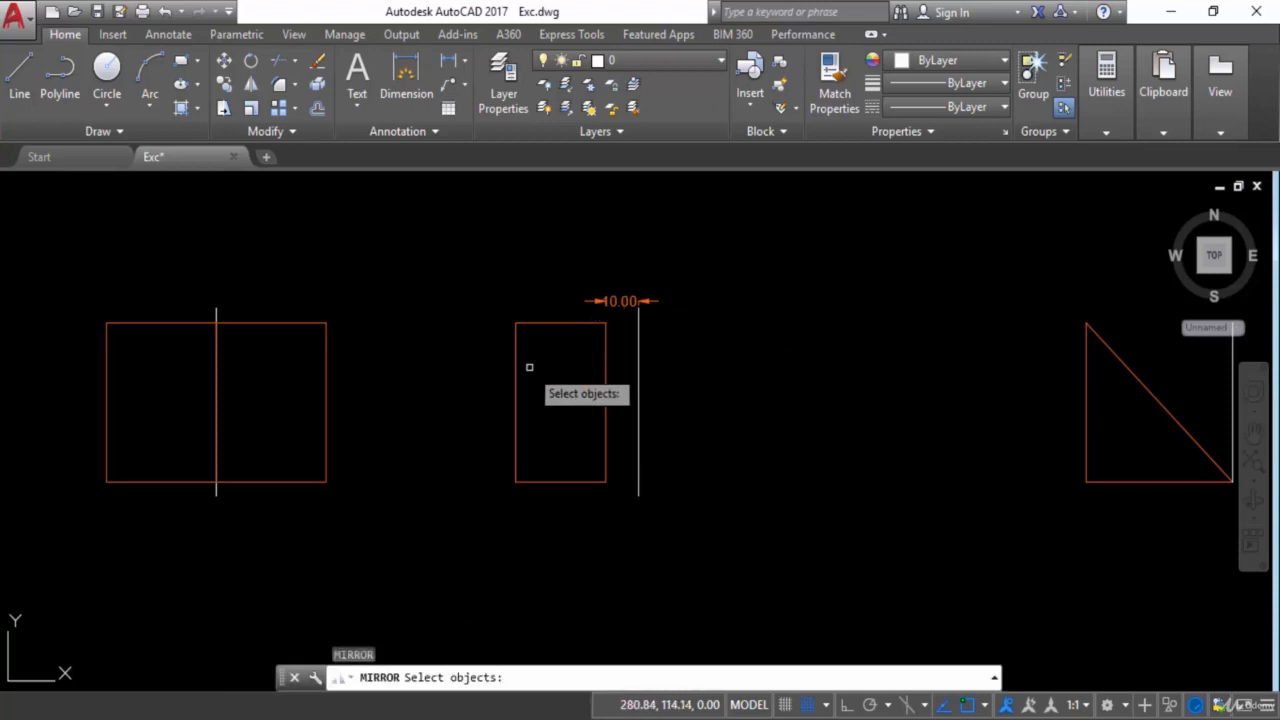
left_click(477, 304)
left_click(624, 494)
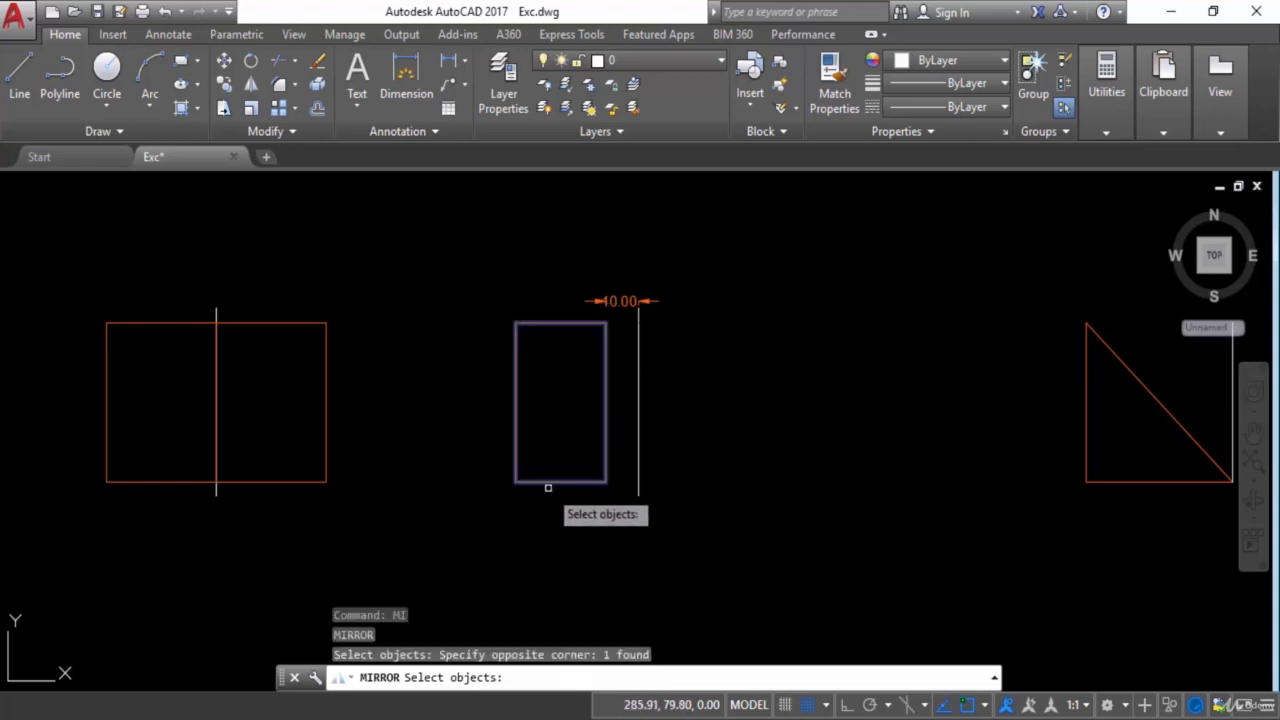
key("Return")
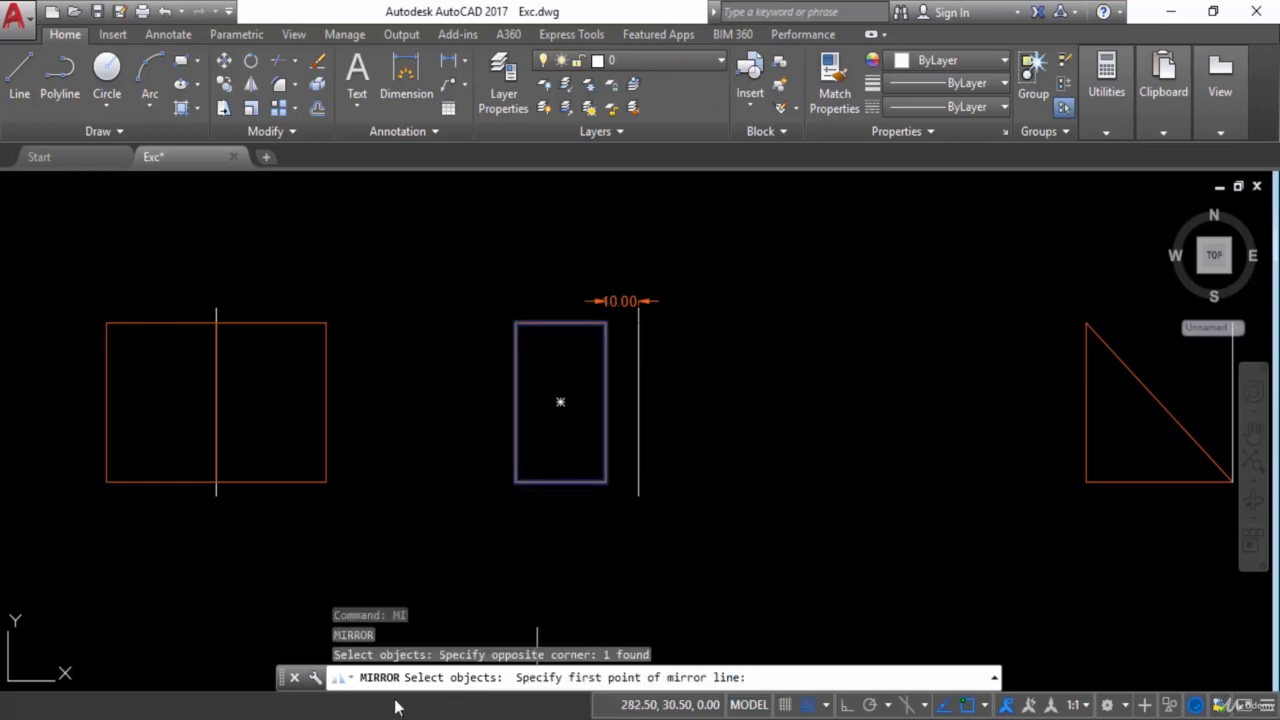
left_click(638, 304)
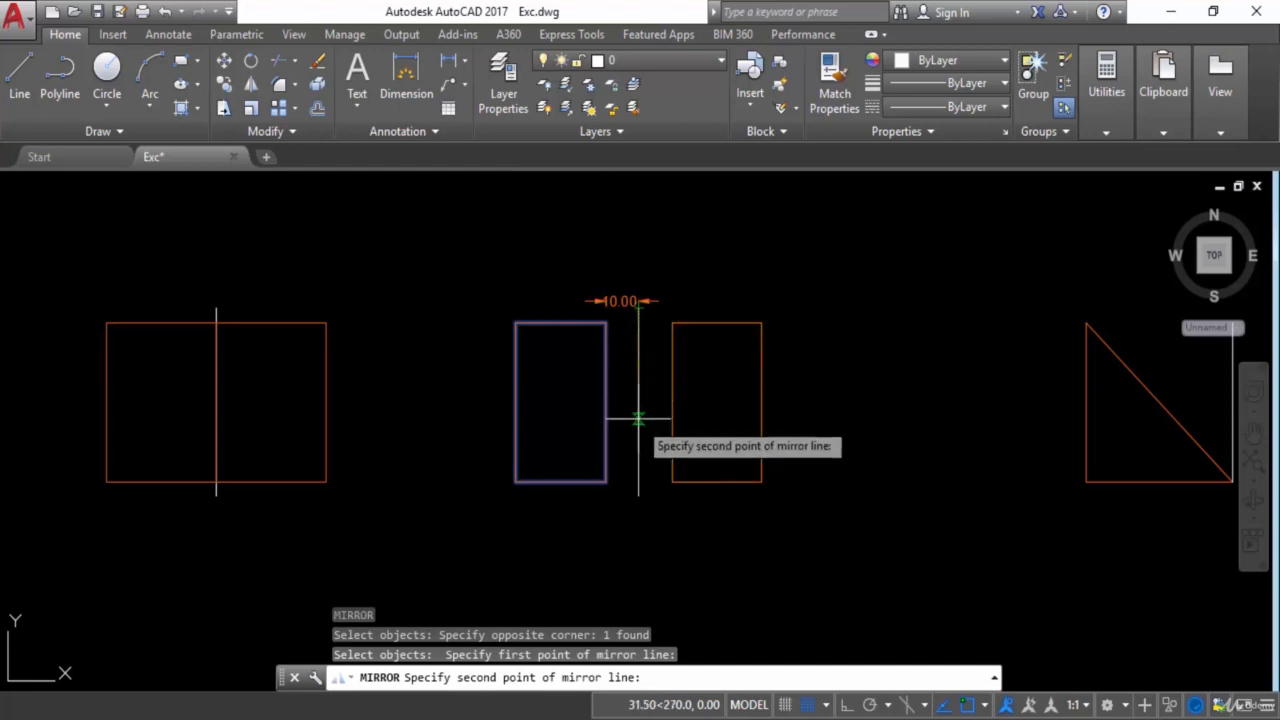
left_click(638, 496)
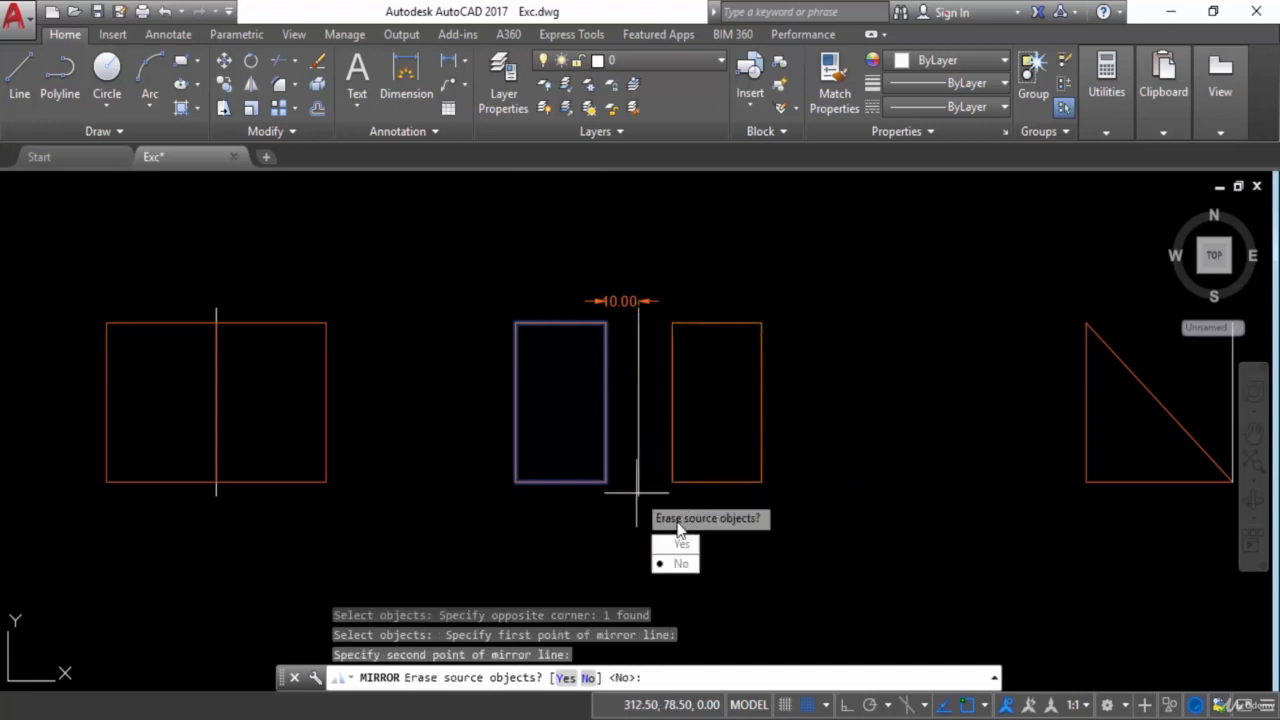
left_click(678, 564)
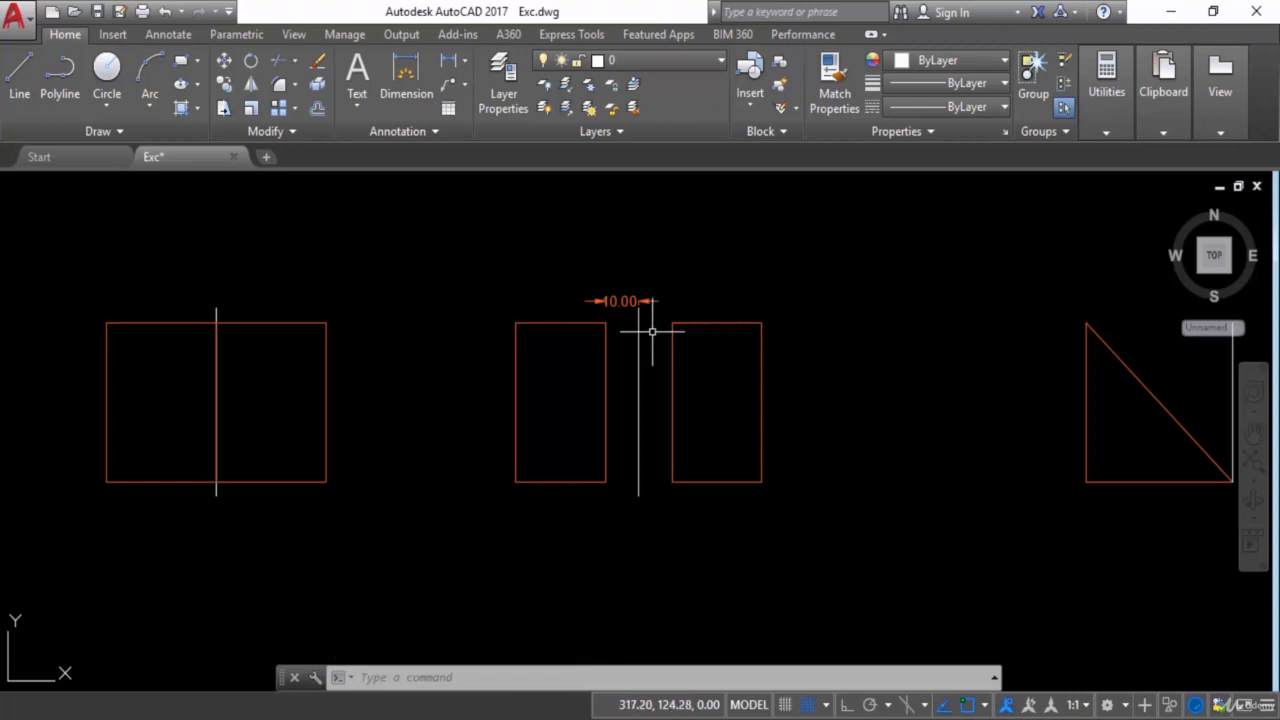
- Check the gap between the mirrored rectangle and the mirror line with an aligned dimension, without placing it
key("Escape")
type("da")
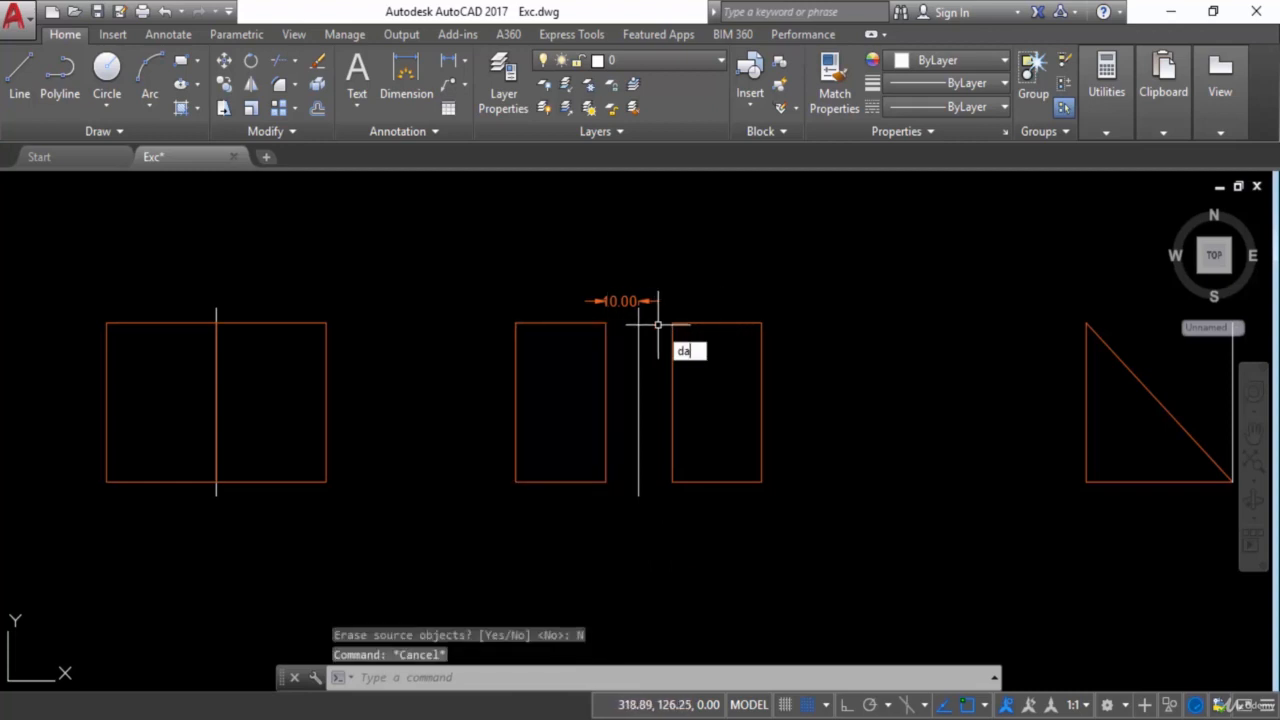
type("l")
key("Return")
scroll(657, 325, "up", 3)
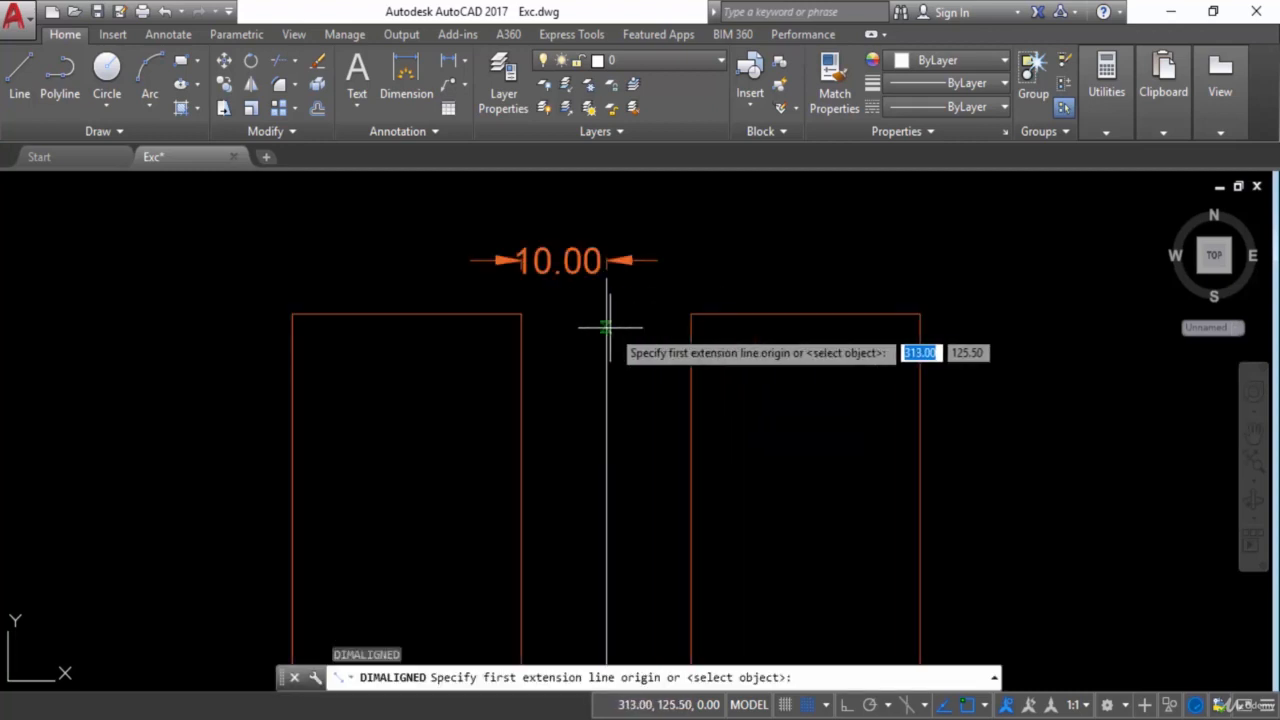
left_click(690, 315)
left_click(606, 314)
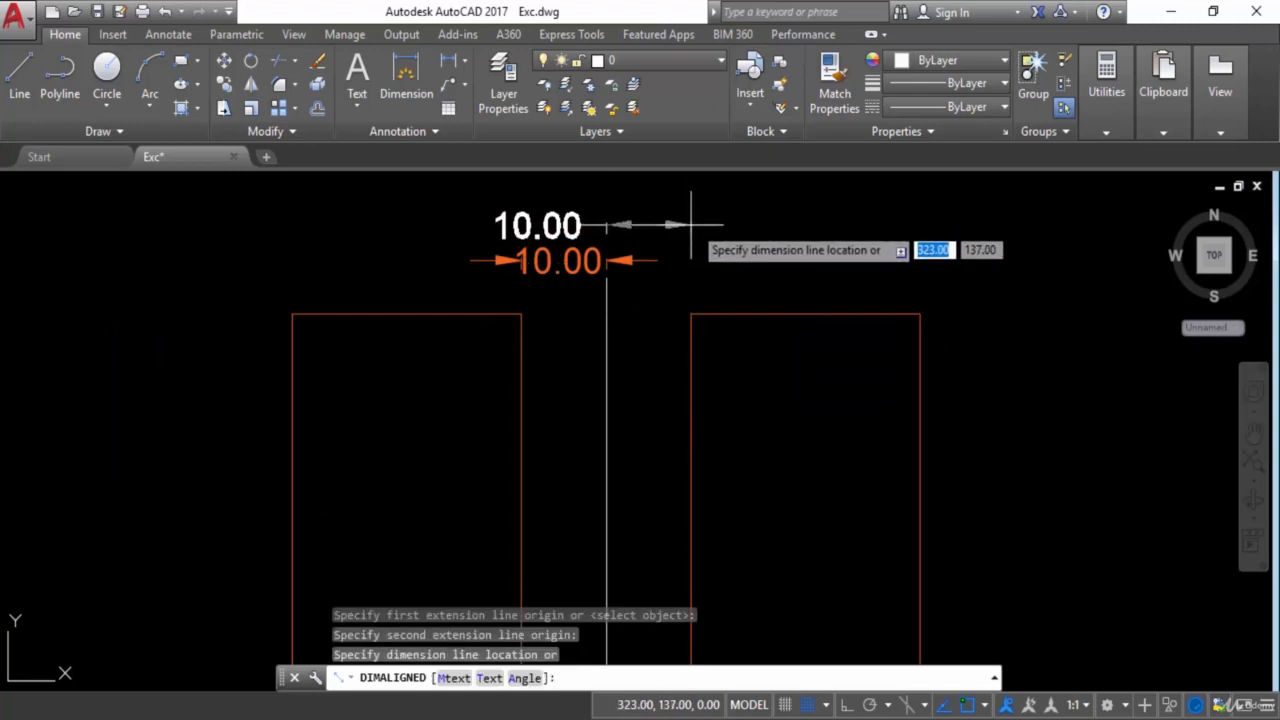
key("Escape")
- Mirror the triangle's three lines about the vertical line at its right corner, keeping the source objects
scroll(694, 273, "down", 4)
middle_click_drag(694, 273, 565, 273)
middle_click_drag(823, 323, 477, 361)
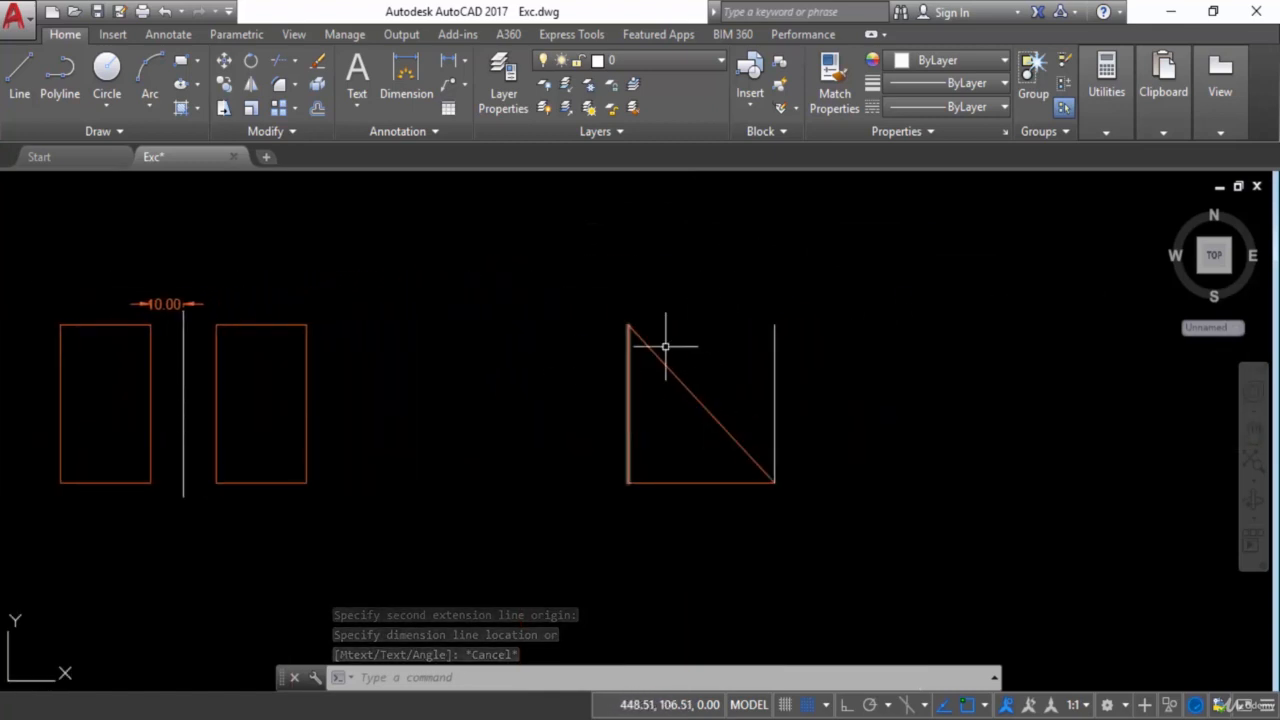
key("Escape")
key("Escape")
type("MIR")
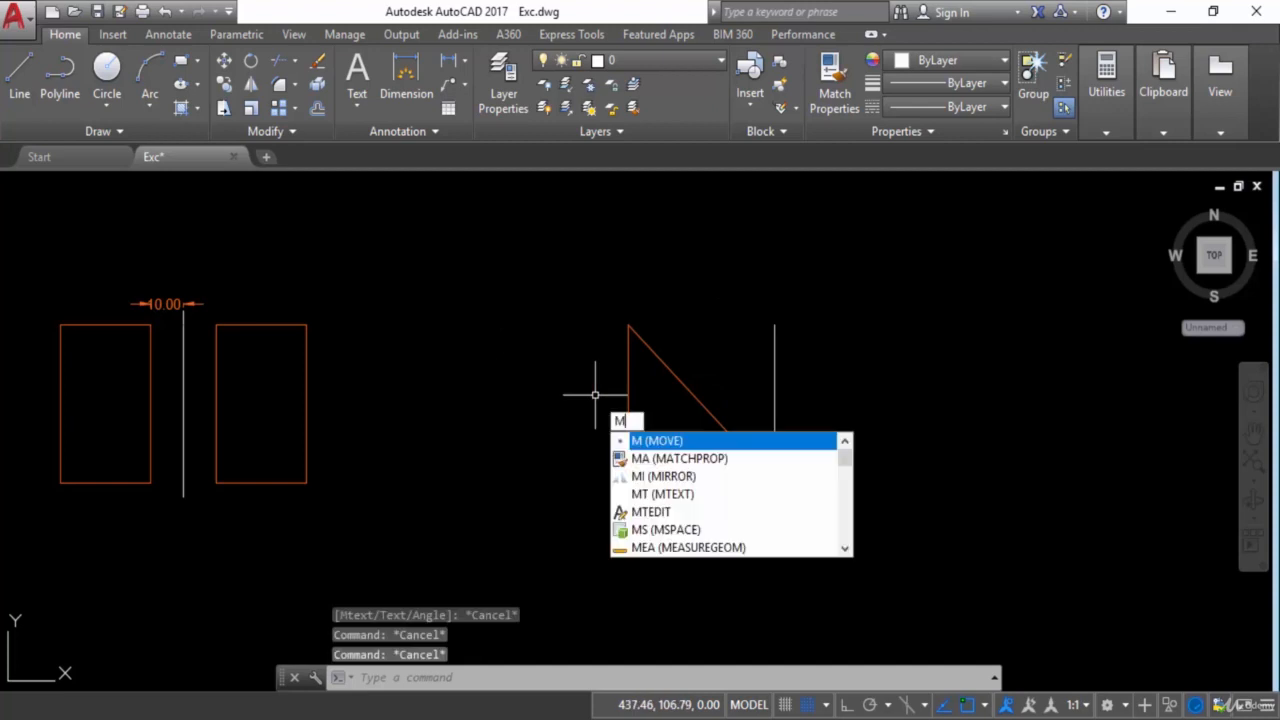
key("Return")
left_click(585, 295)
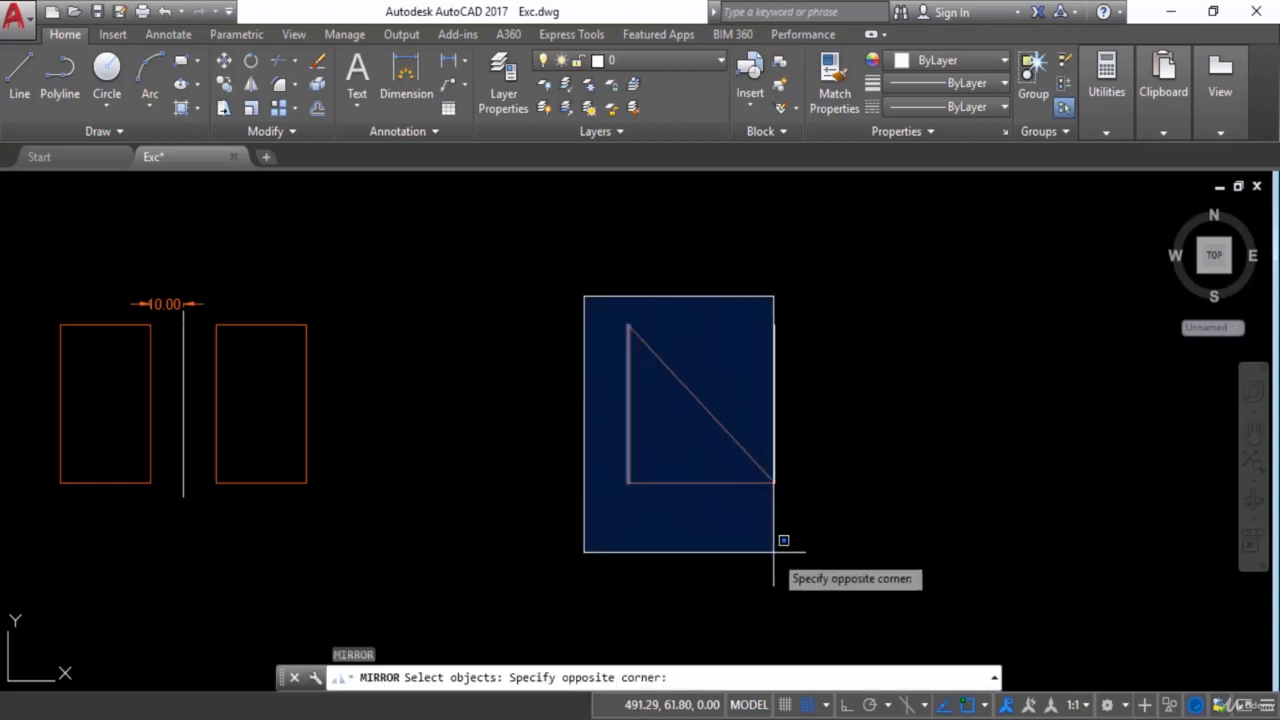
left_click(772, 551)
left_click(744, 396)
left_click(678, 452)
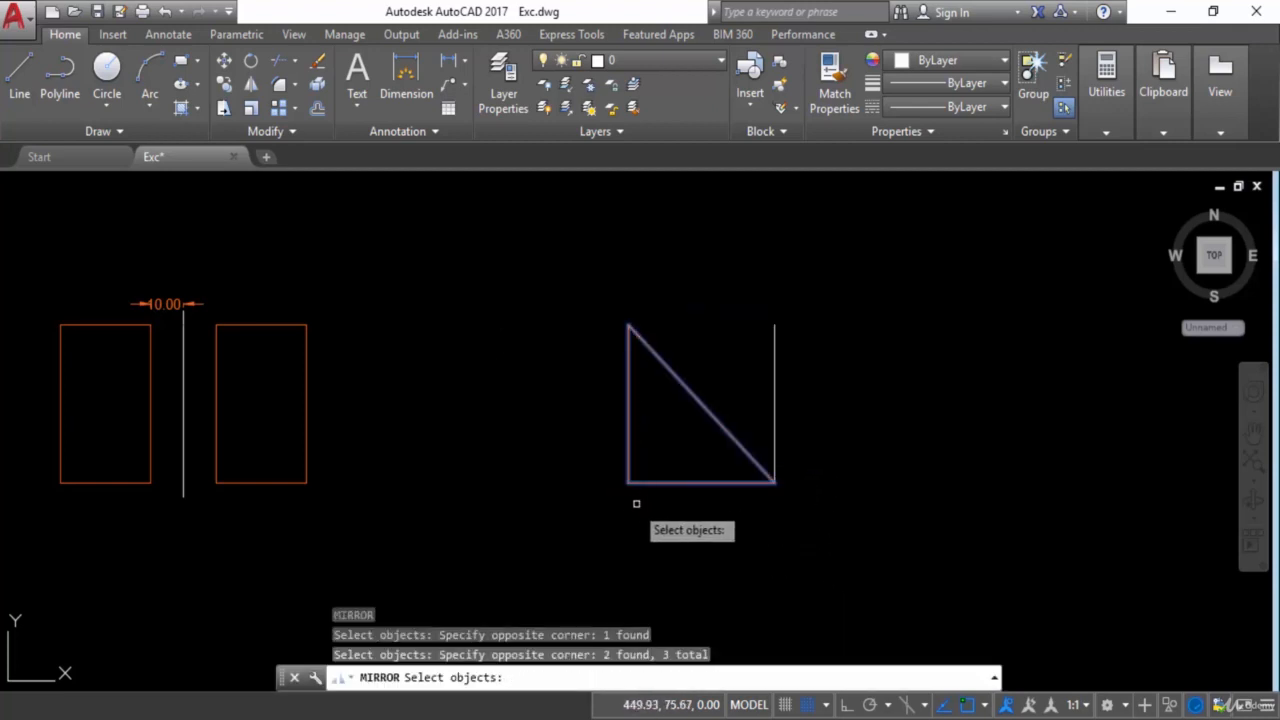
key("Return")
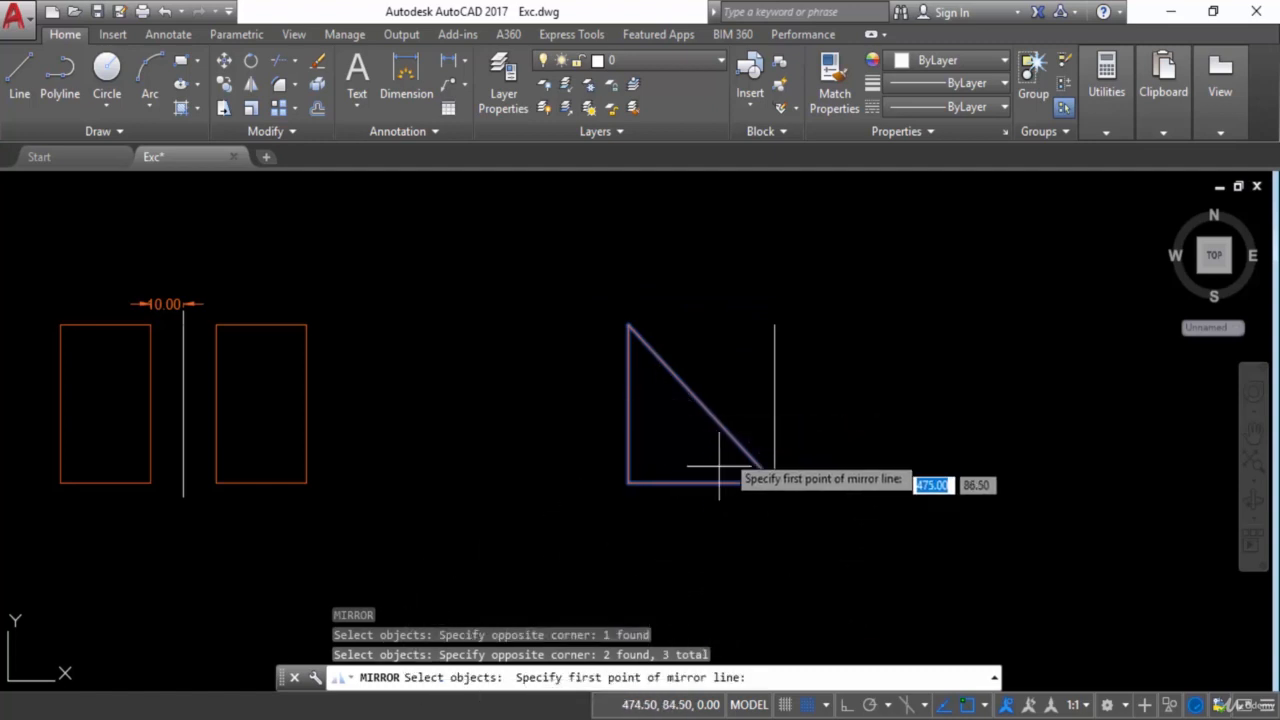
left_click(774, 324)
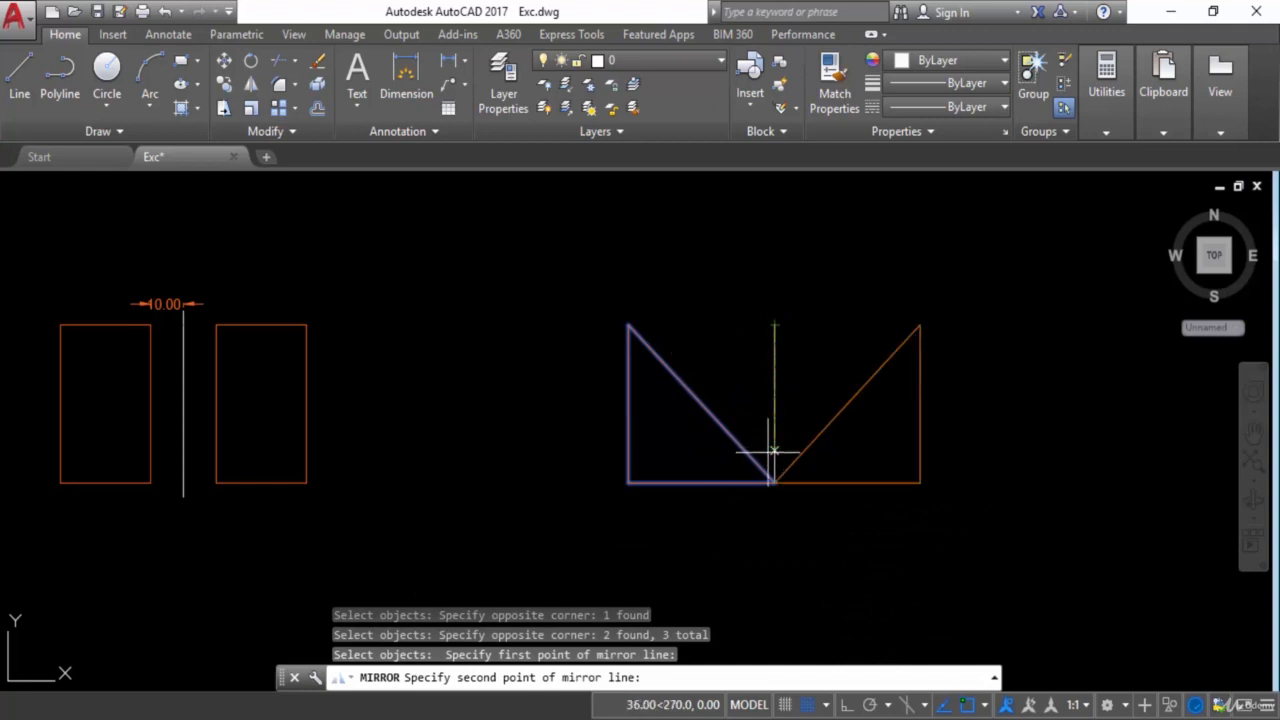
left_click(774, 484)
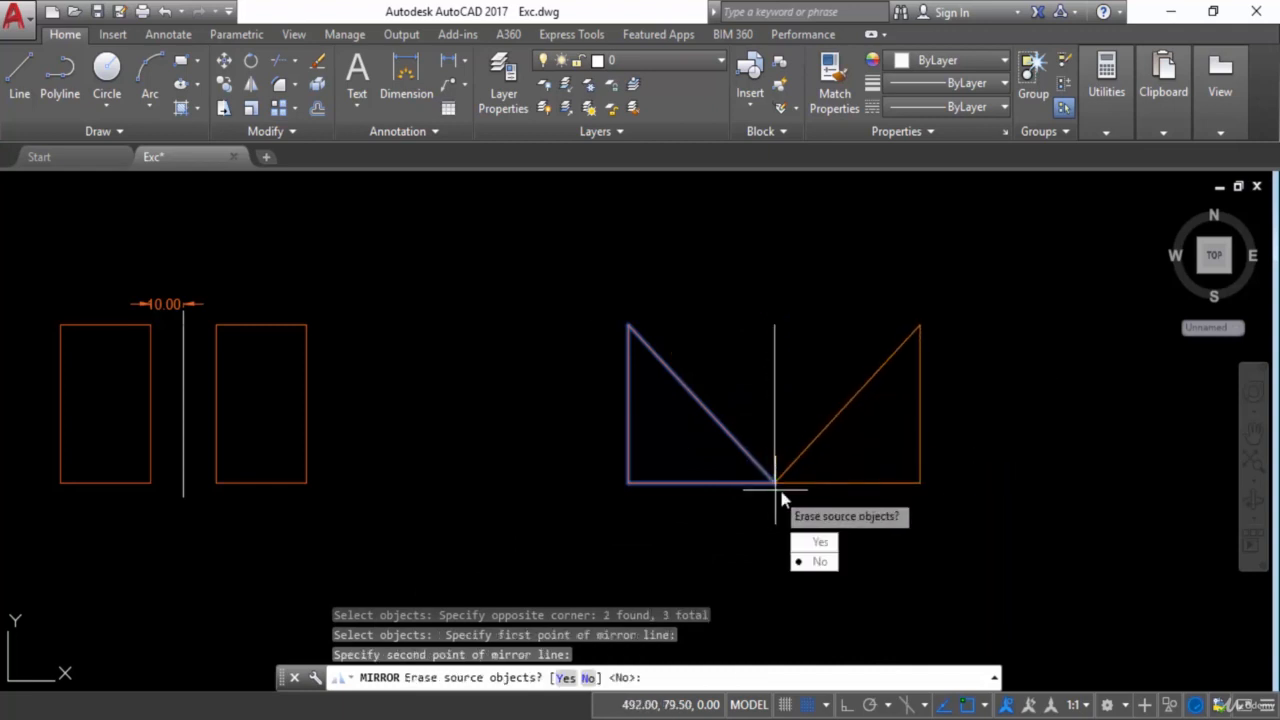
left_click(818, 563)
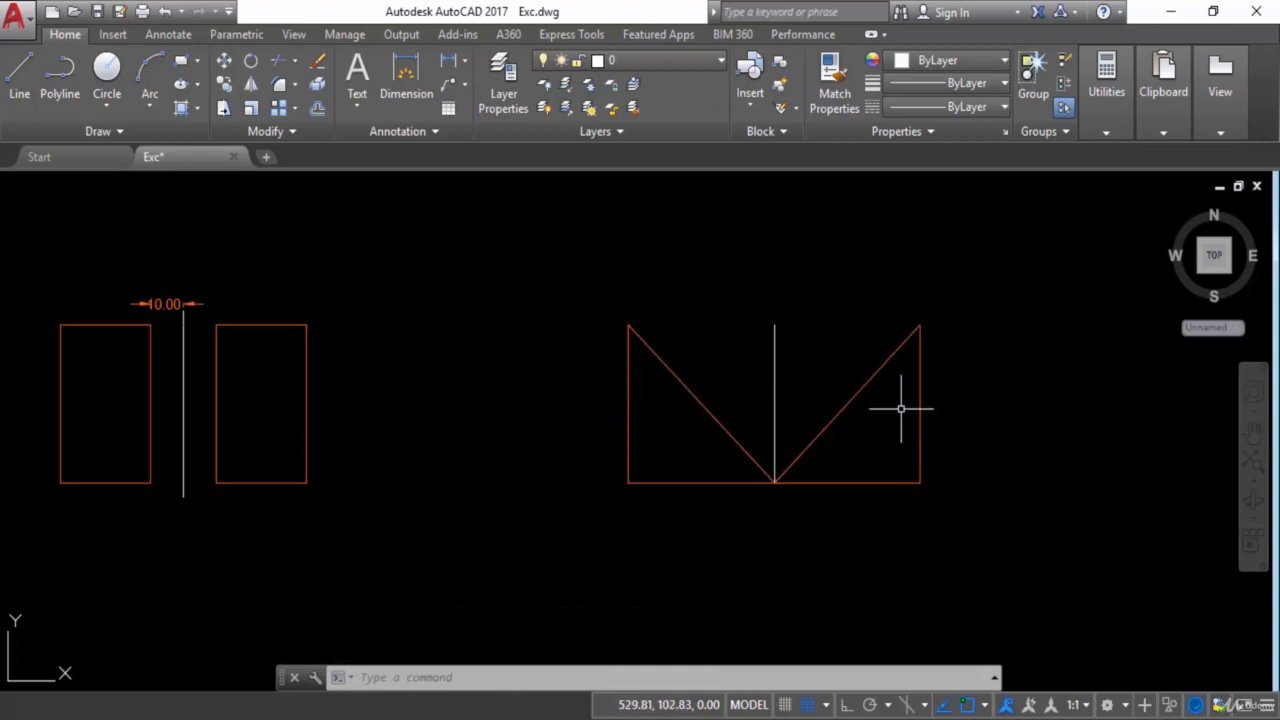
scroll(930, 505, "up", 3)
mouse_move(798, 473)
middle_mouse_down()
mouse_move(930, 505)
mouse_move(815, 489)
middle_mouse_up()
scroll(942, 469, "down", 3)
middle_click_drag(942, 469, 904, 472)
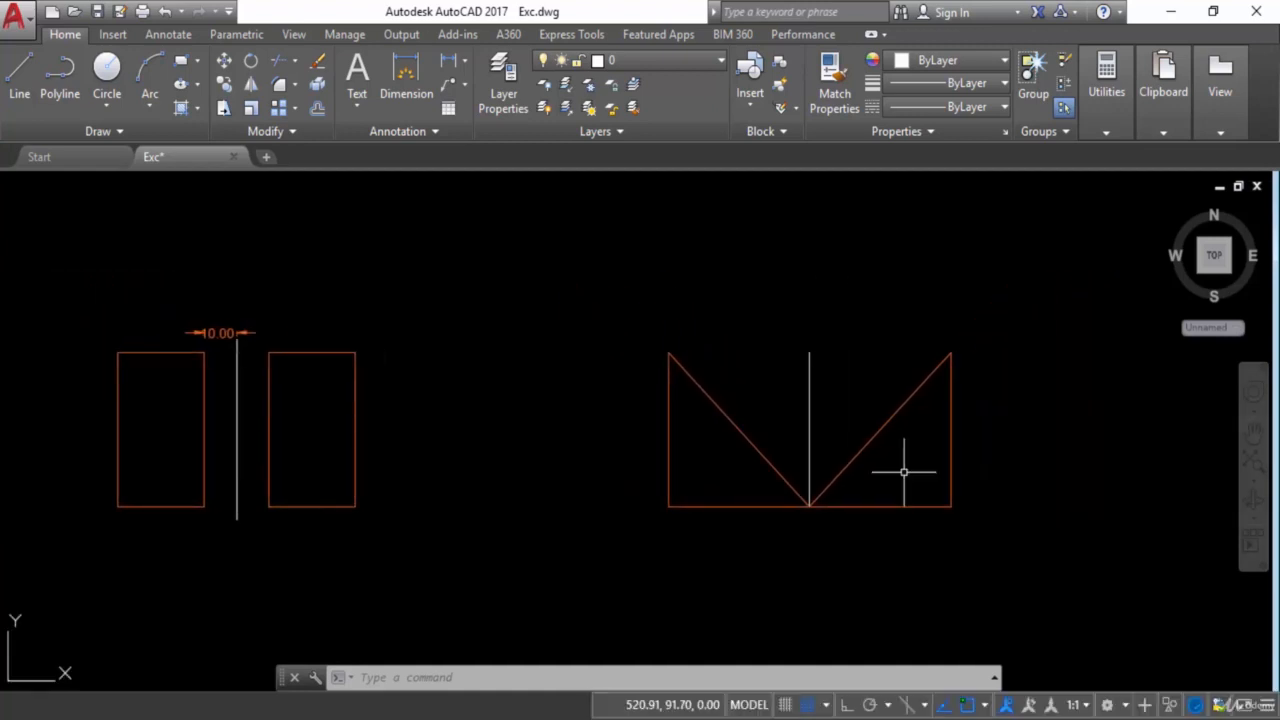
- Mirror the complete floor plan door, including its hinge lines, about the short vertical line in the central wall pier, keeping the source objects
middle_click_drag(1027, 451, 441, 450)
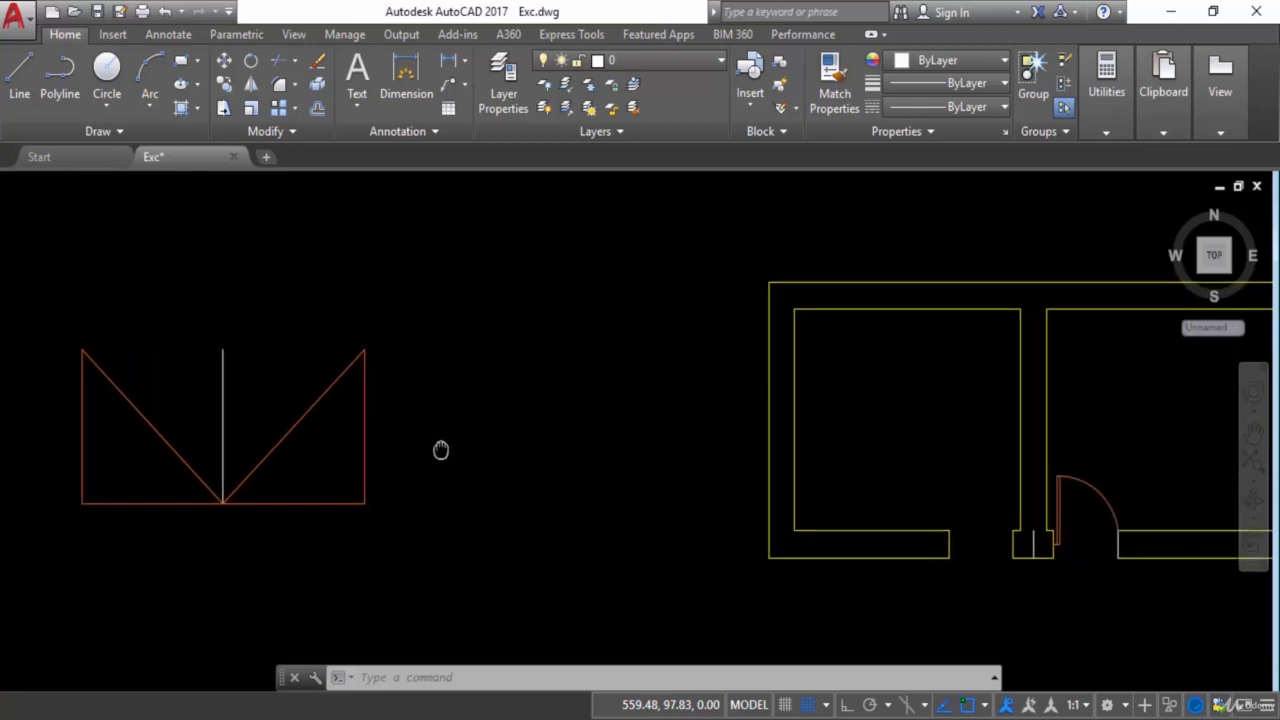
middle_click_drag(810, 447, 526, 431)
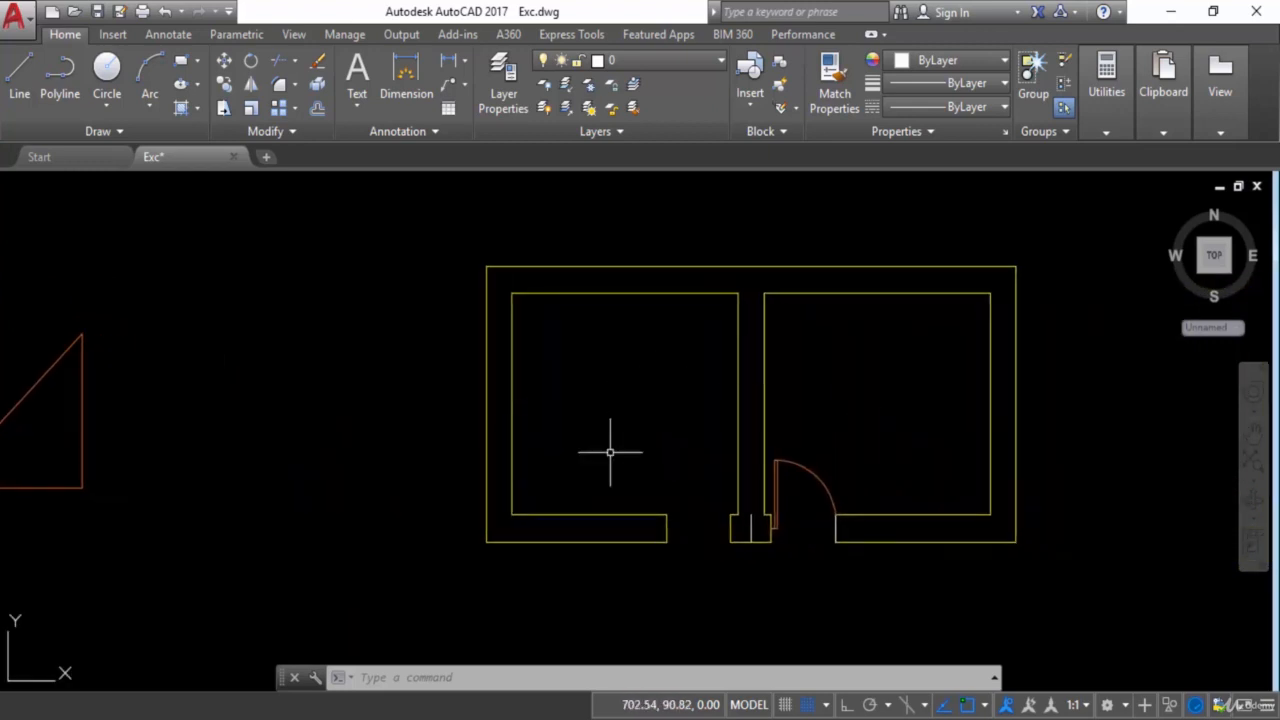
scroll(798, 417, "up", 4)
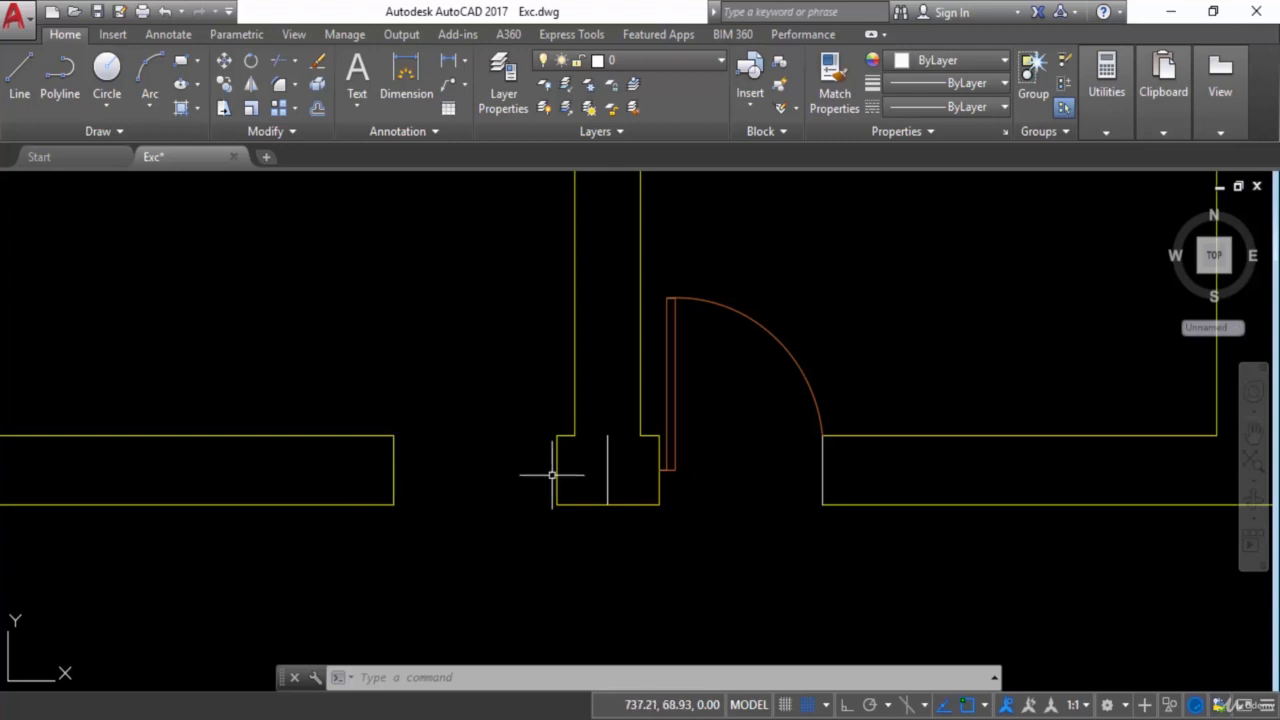
scroll(779, 489, "down", 2)
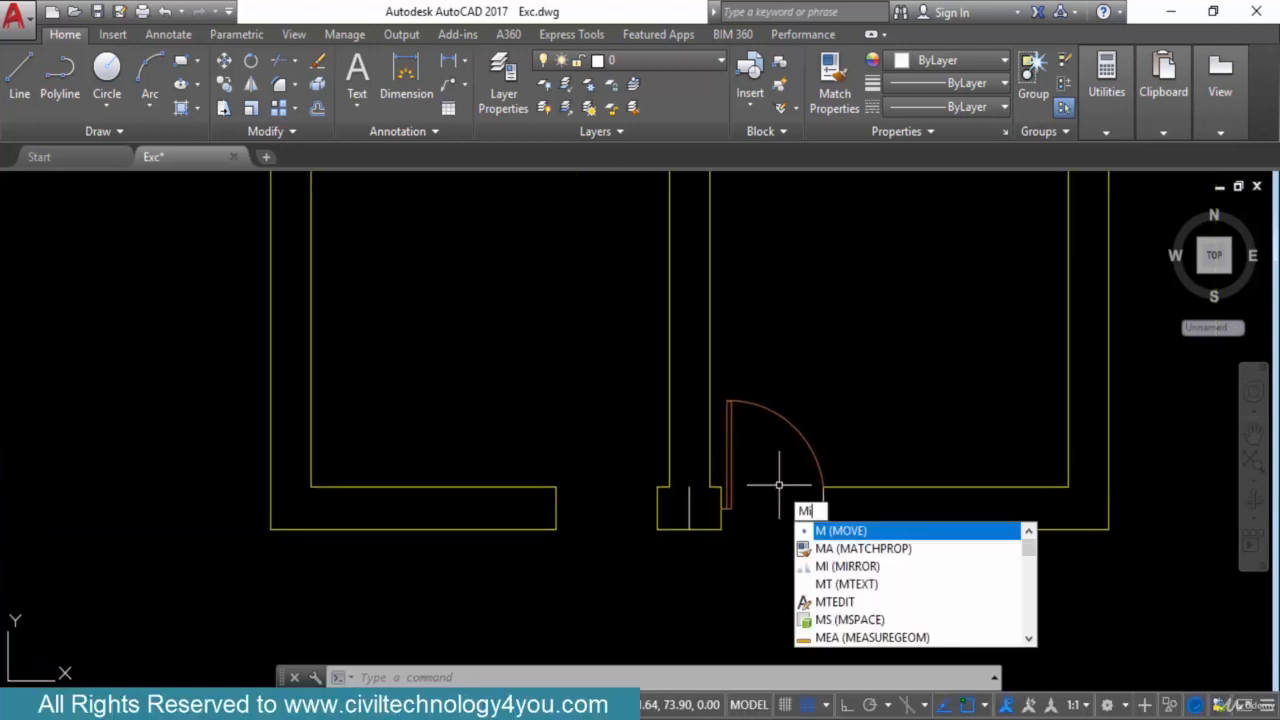
type("i")
key("Return")
left_click(811, 400)
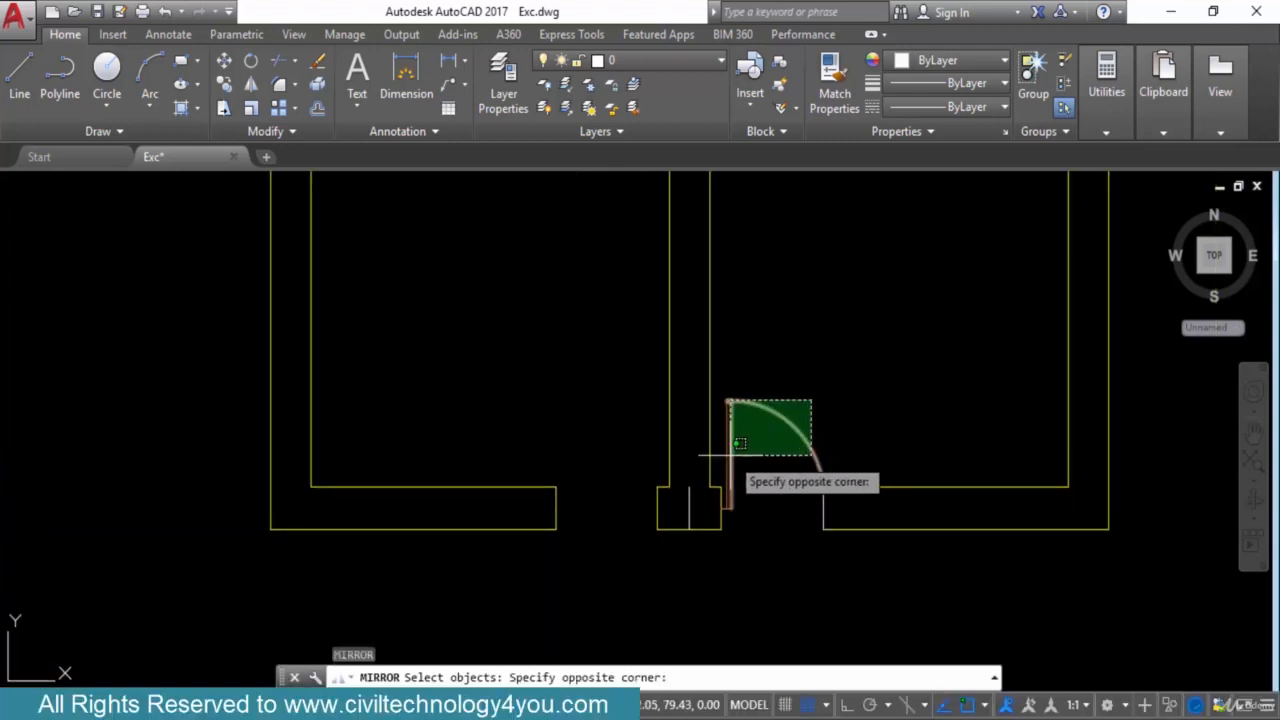
left_click(730, 470)
scroll(735, 515, "up", 5)
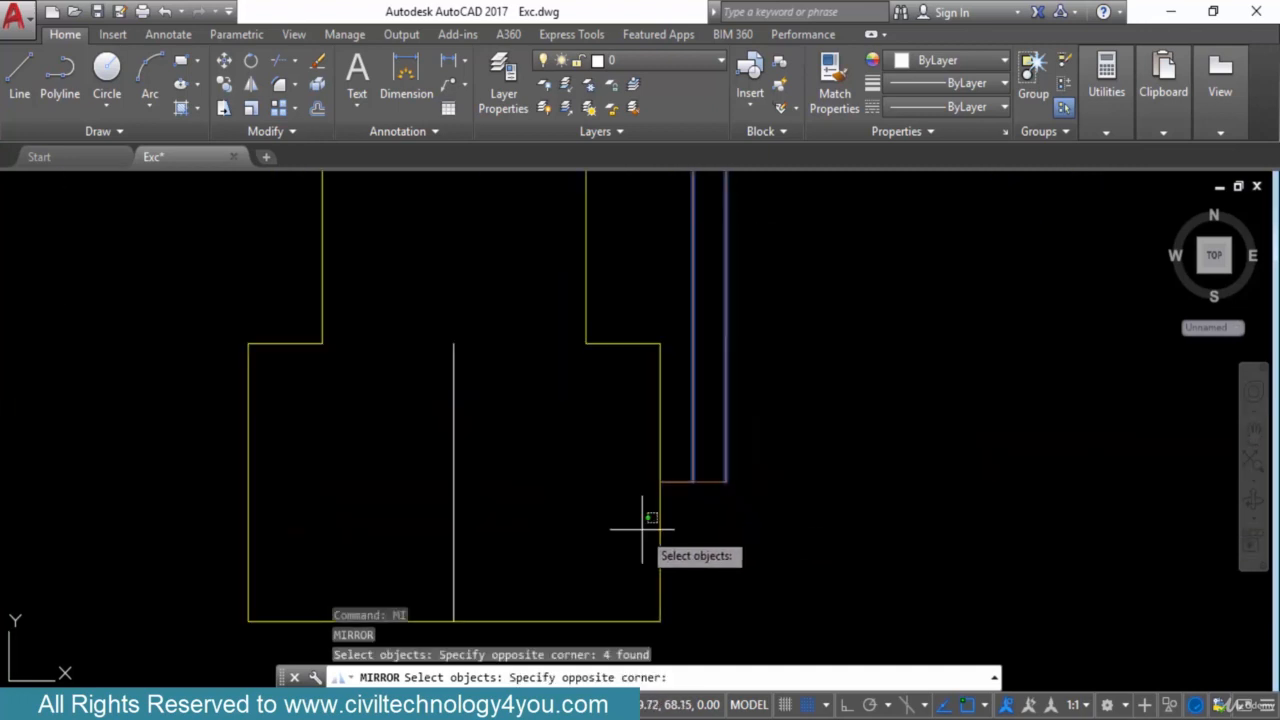
left_click(640, 523)
left_click(745, 452)
scroll(828, 480, "down", 5)
middle_click_drag(829, 480, 776, 494)
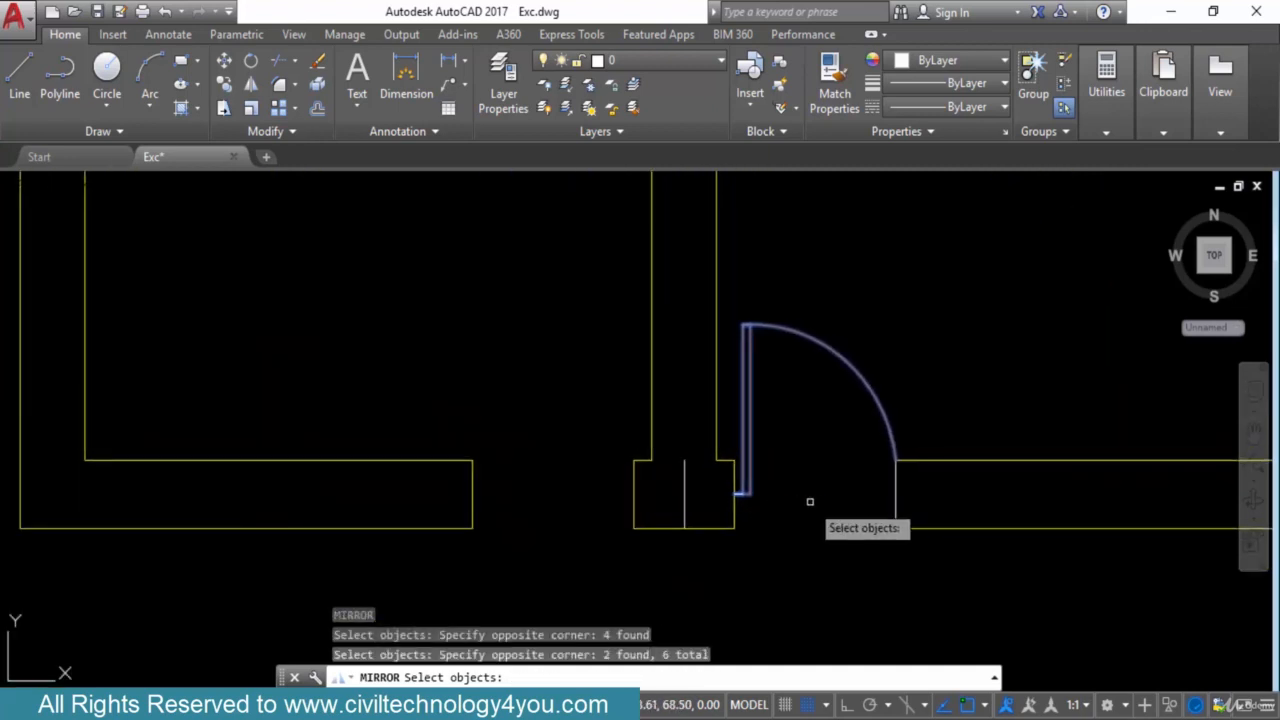
key("Return")
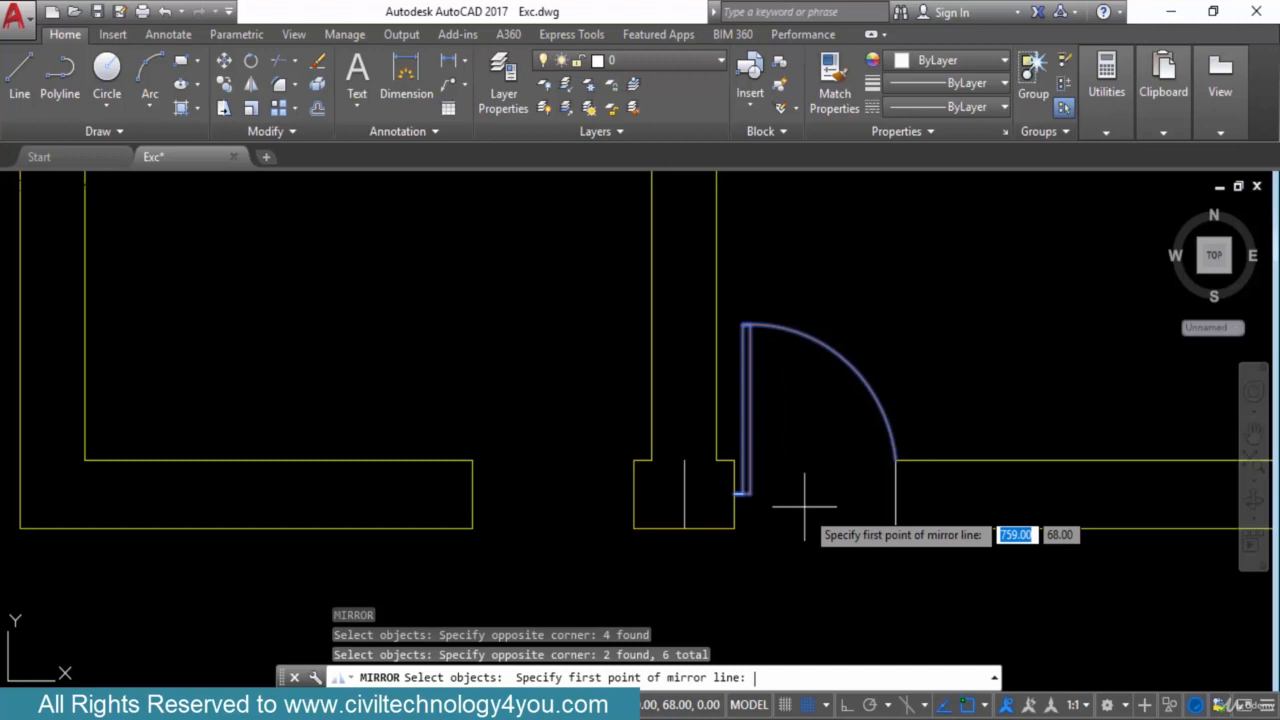
left_click(684, 462)
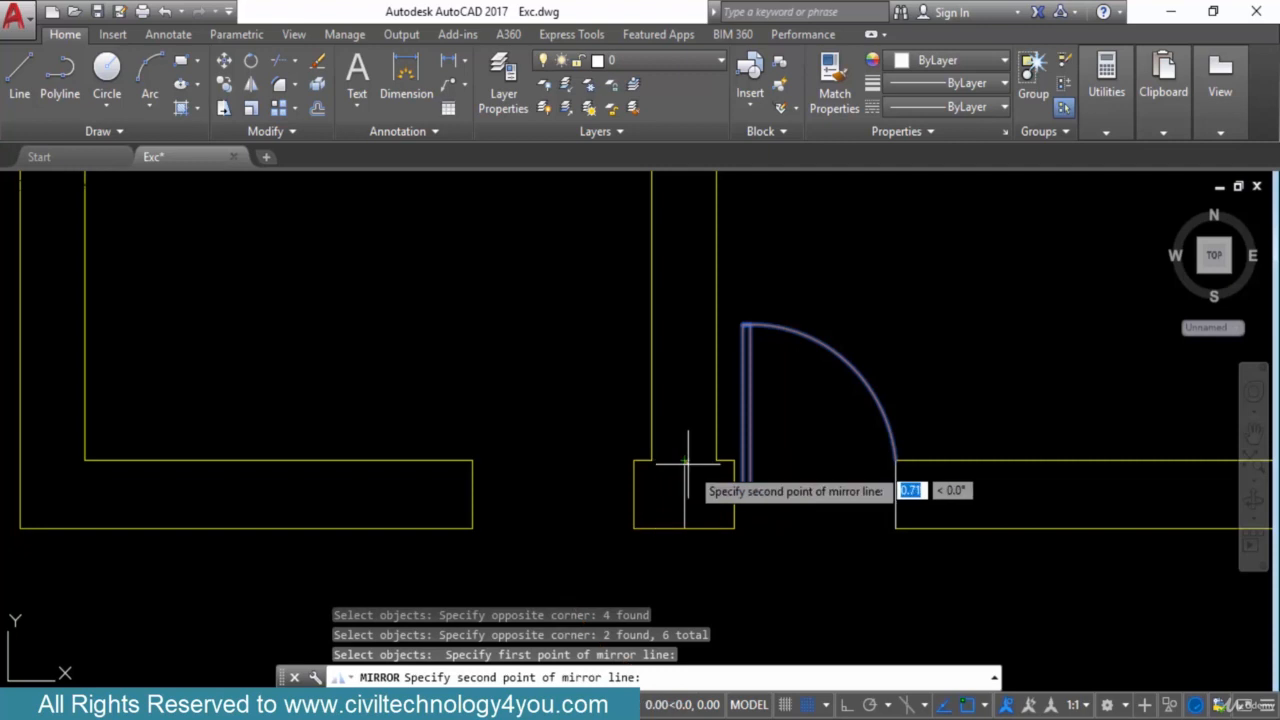
left_click(684, 527)
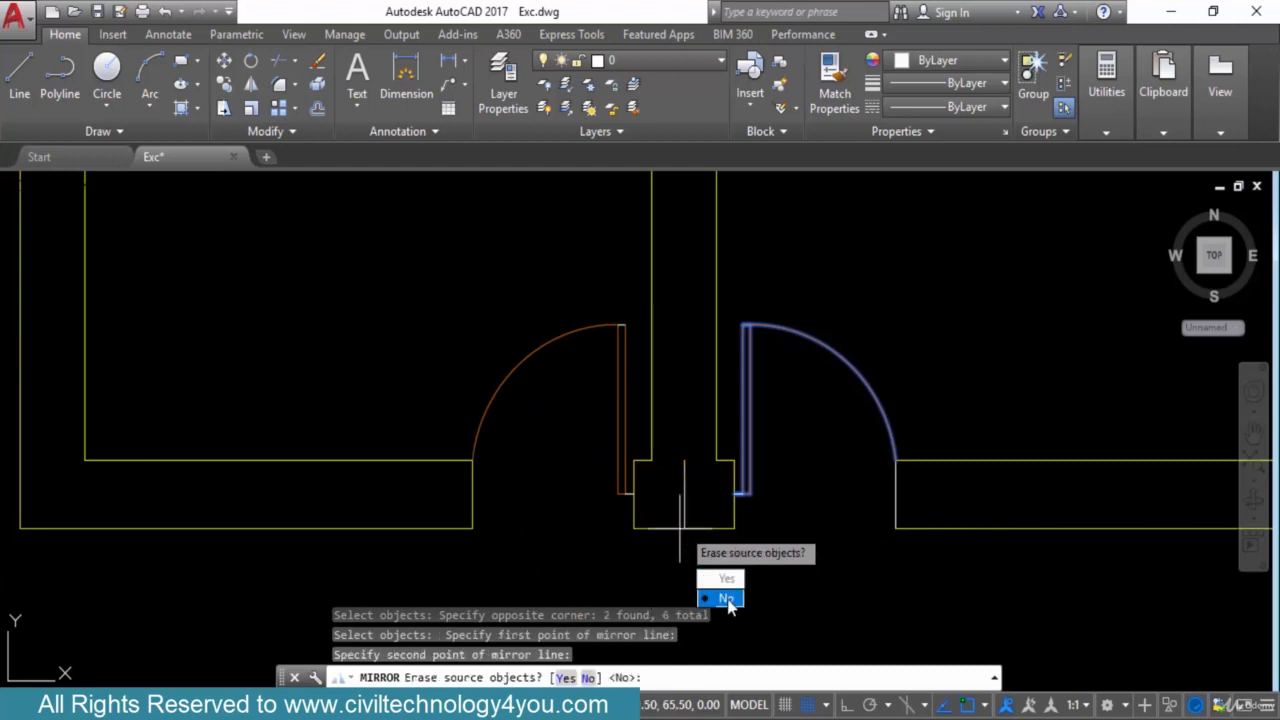
type("n")
key("Return")
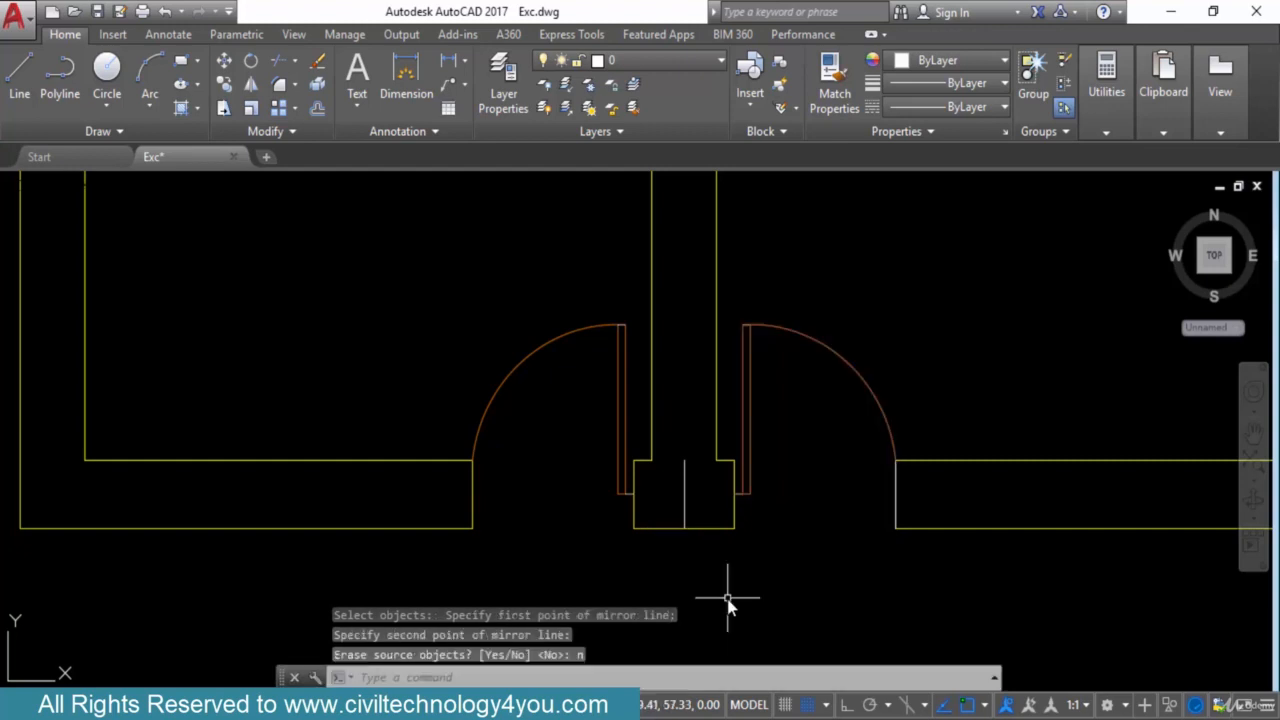
scroll(621, 499, "down", 2)
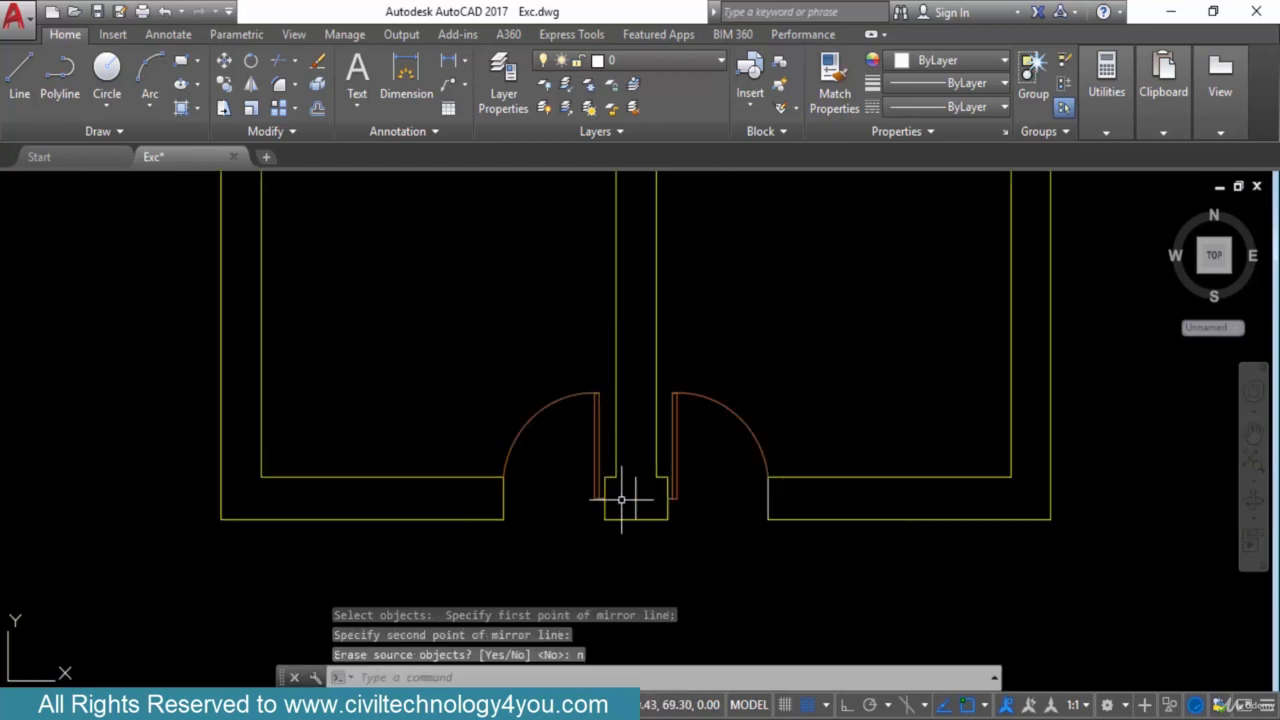
scroll(626, 486, "down", 2)
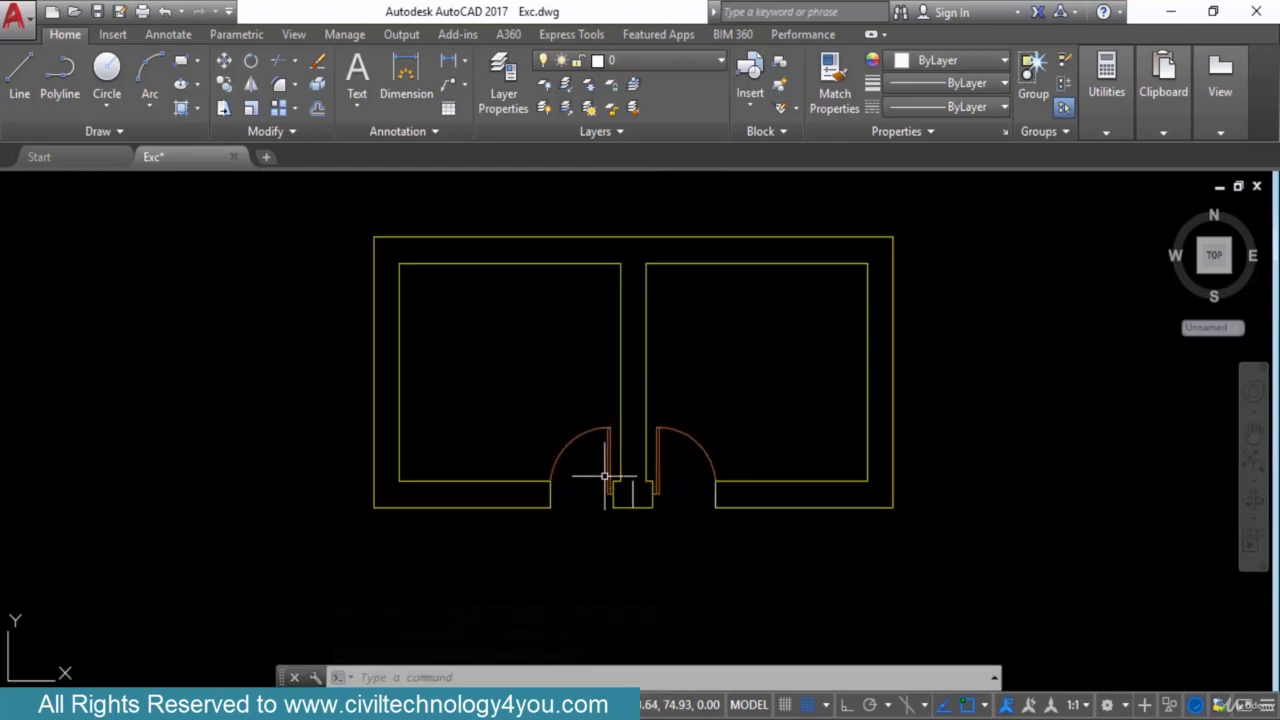